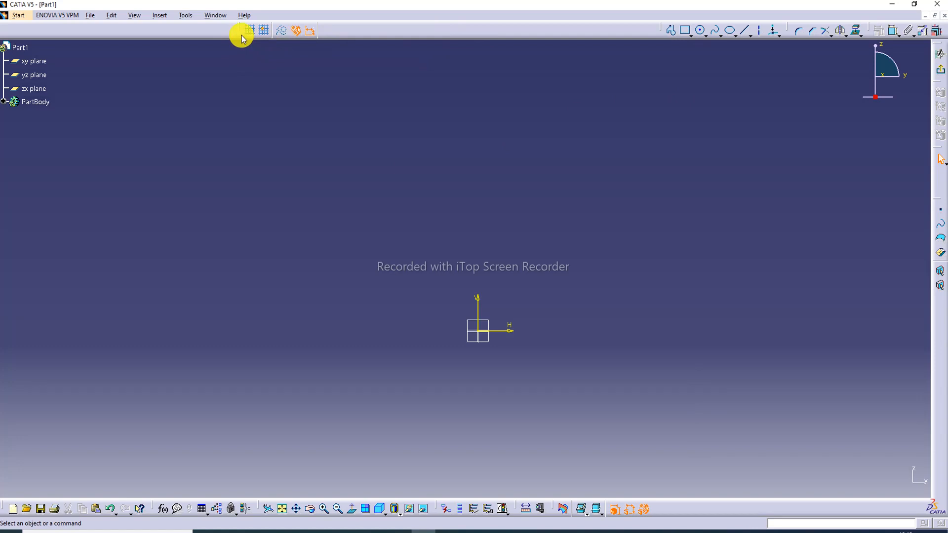
# Step: Rearrange the Profile, Operation and Constraint toolbars along their row, leaving gaps between them
pyautogui.moveTo(660, 26); pyautogui.dragTo(460, 29)
pyautogui.moveTo(788, 28); pyautogui.dragTo(644, 27)
pyautogui.moveTo(877, 29); pyautogui.dragTo(762, 25)
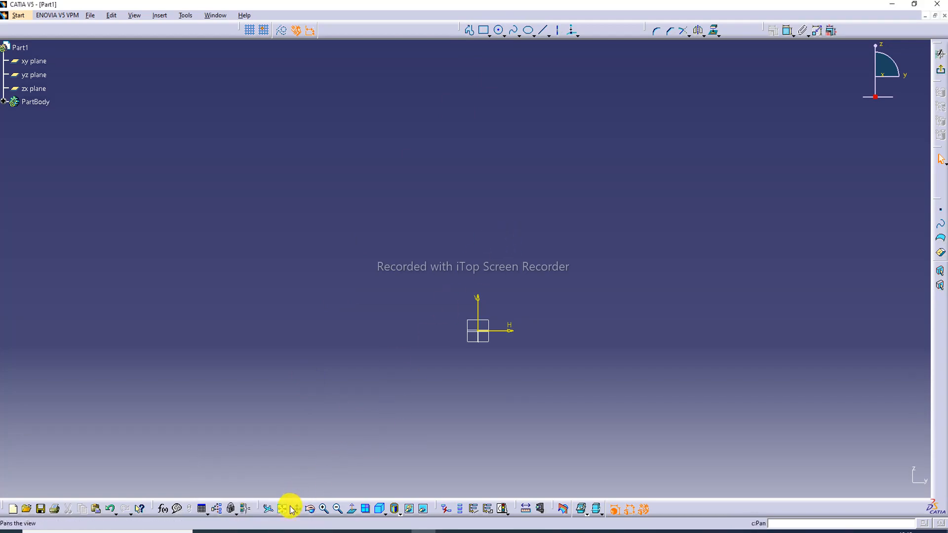
# Step: Check the Ellipse topic in the lecture PDF, return to CATIA V5 and detach the Conic tools as a floating horizontal toolbar
pyautogui.click(253, 531)
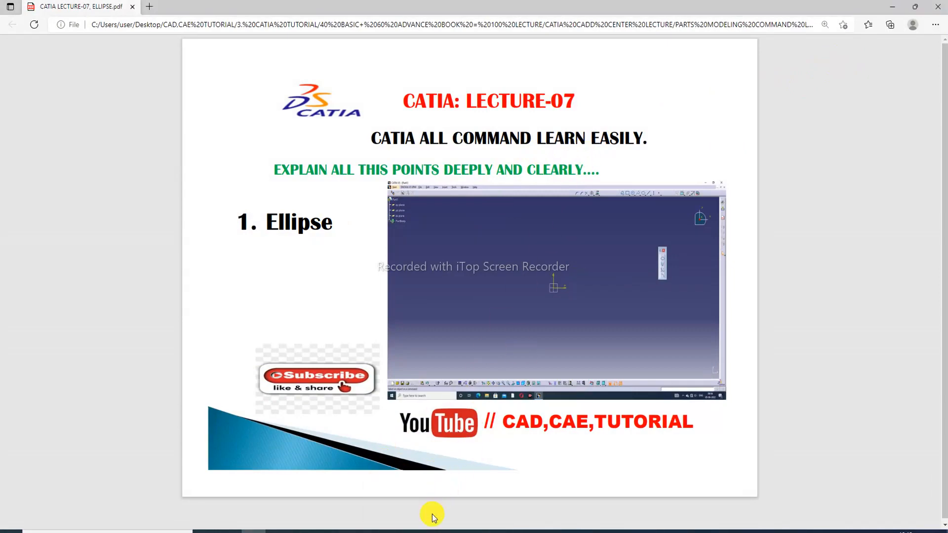
pyautogui.click(420, 531)
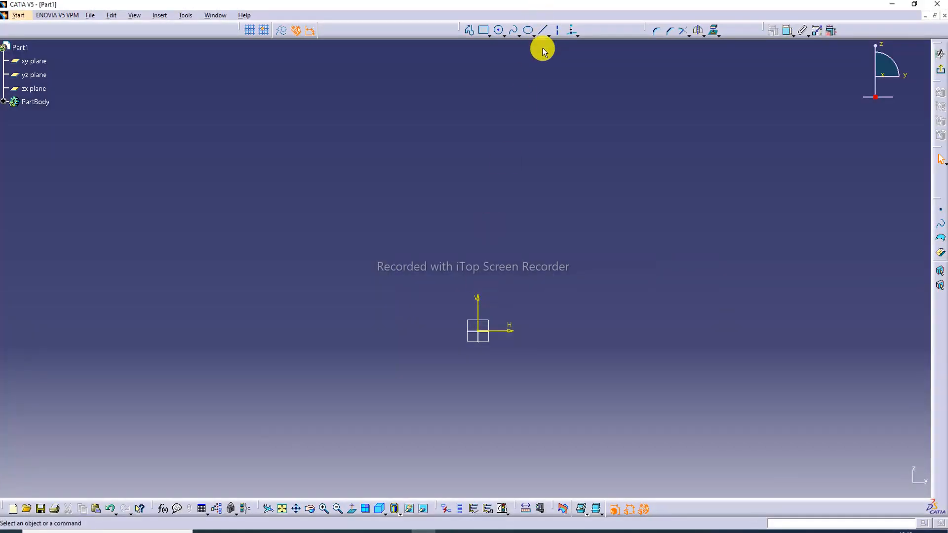
pyautogui.click(535, 37)
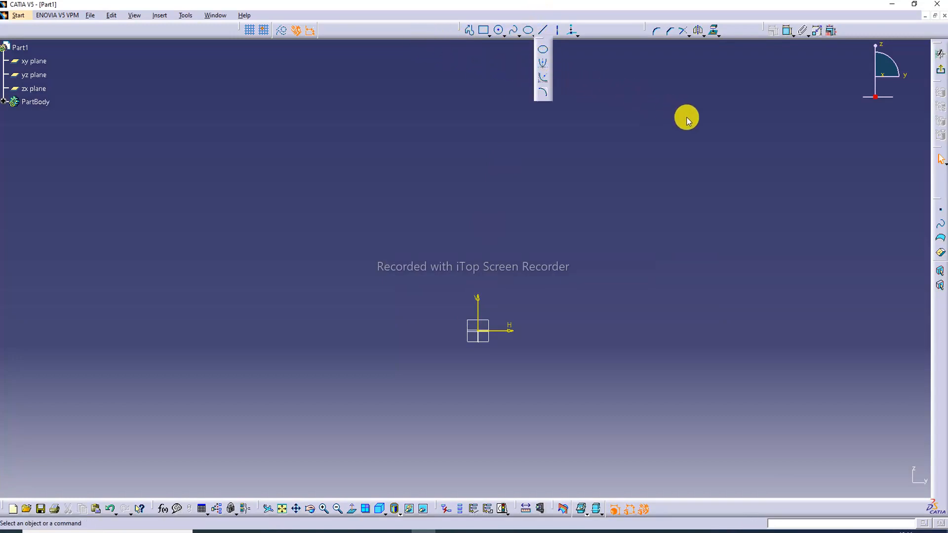
pyautogui.moveTo(686, 117); pyautogui.dragTo(704, 121)
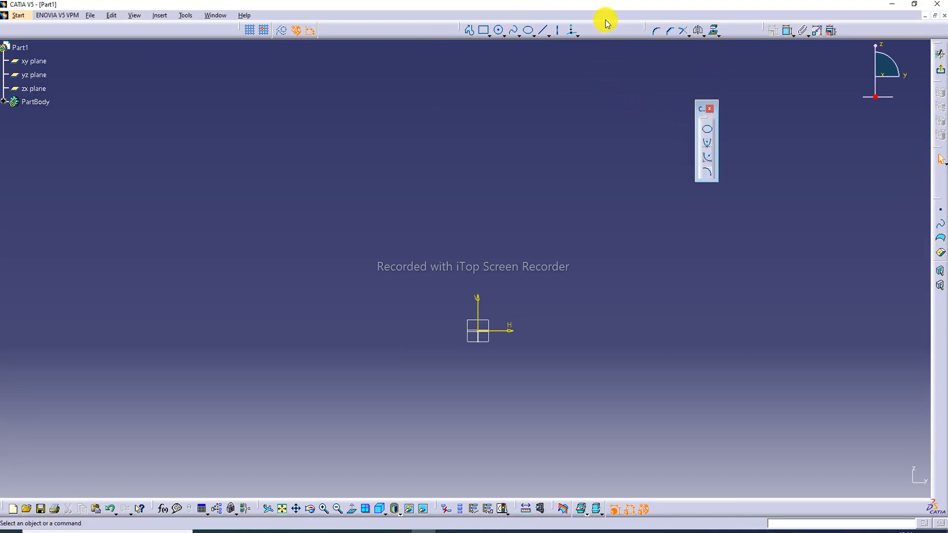
pyautogui.moveTo(582, 39); pyautogui.dragTo(689, 94)
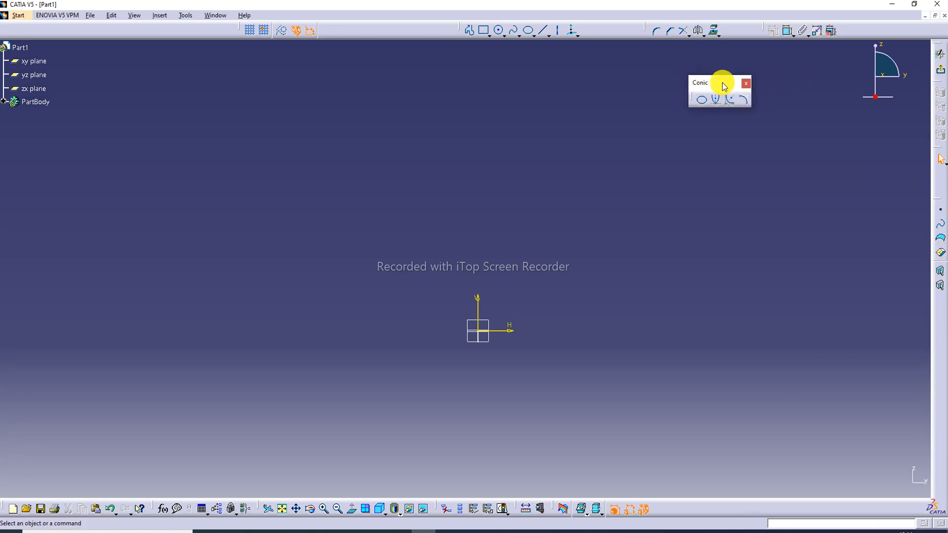
# Step: Draw an ellipse left of the origin with about 71 mm major radius, 39 mm minor radius and a 10.5° tilt
pyautogui.click(700, 102)
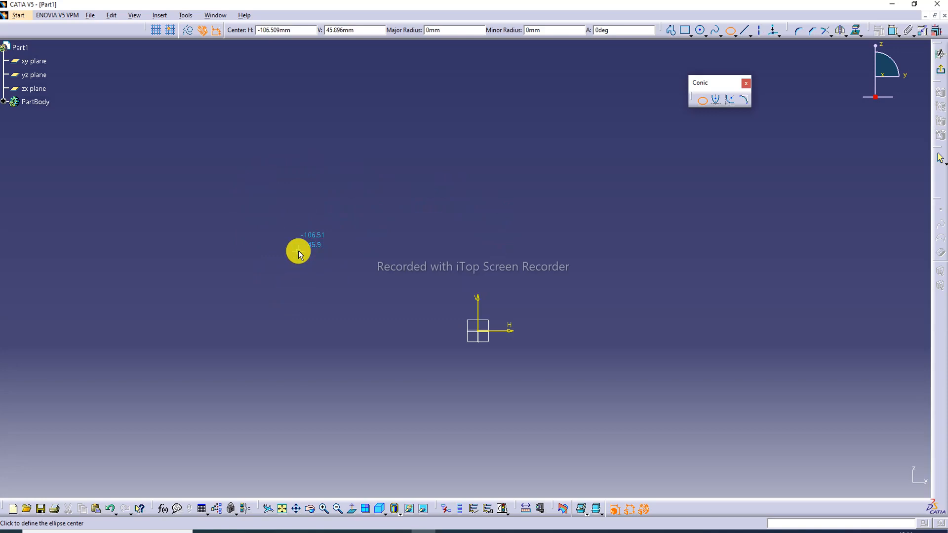
pyautogui.click(307, 267)
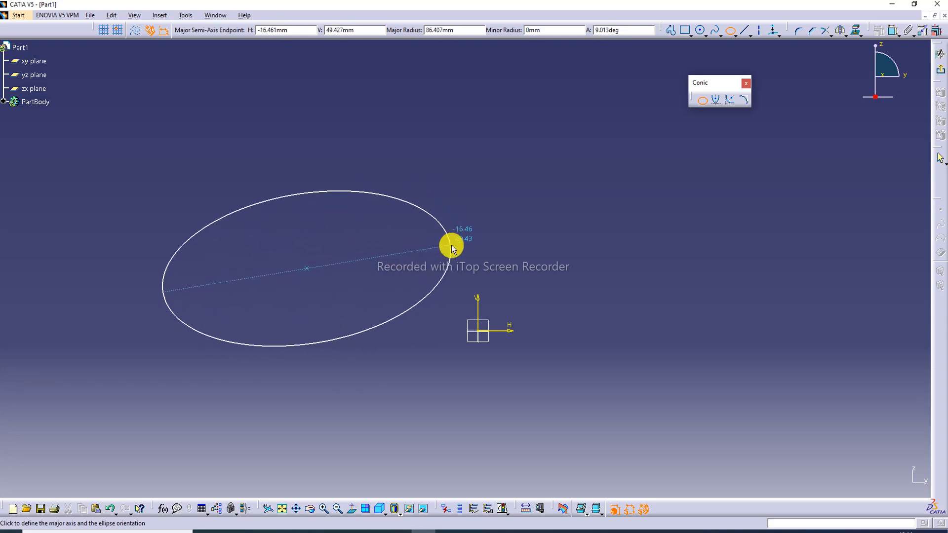
pyautogui.click(425, 246)
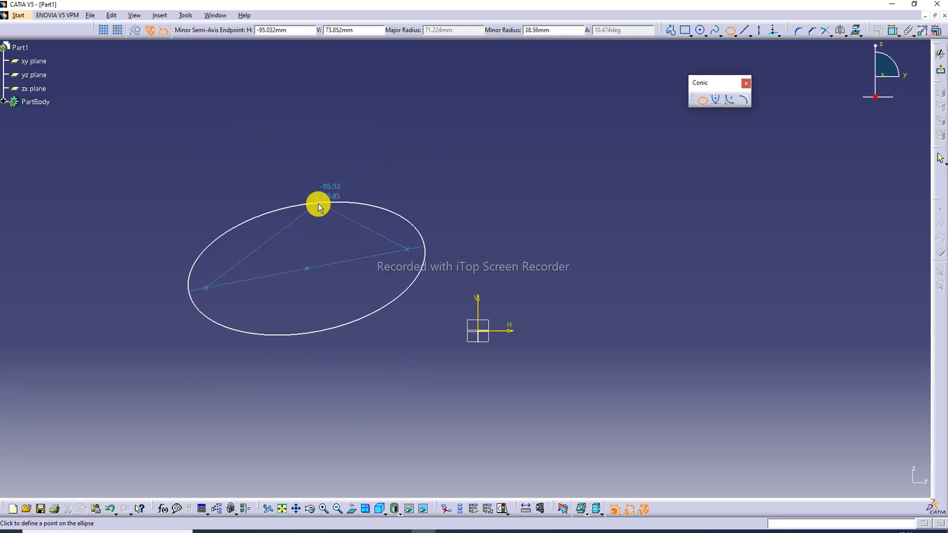
pyautogui.click(318, 205)
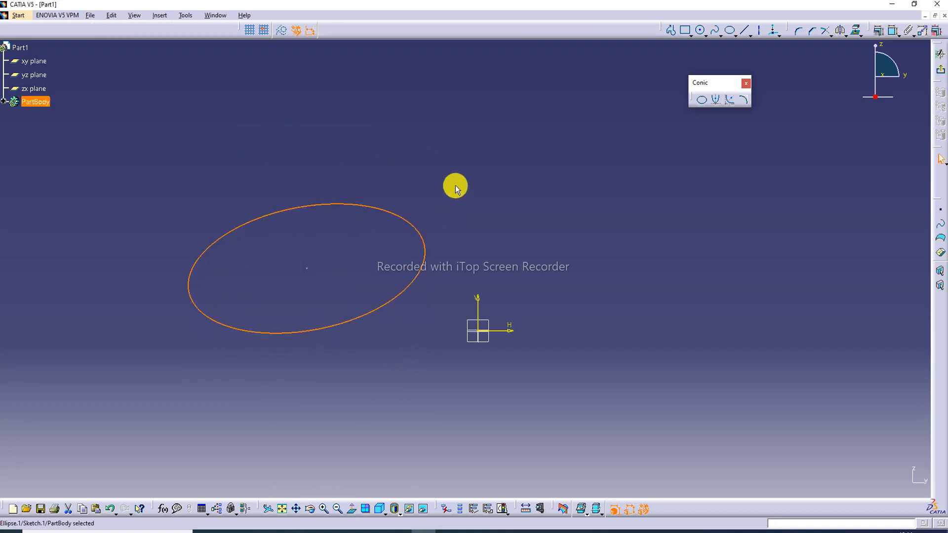
# Step: Draw a second ellipse above and right of the origin with about 52 mm major radius, 19 mm minor radius and a 3.6° tilt
pyautogui.click(701, 100)
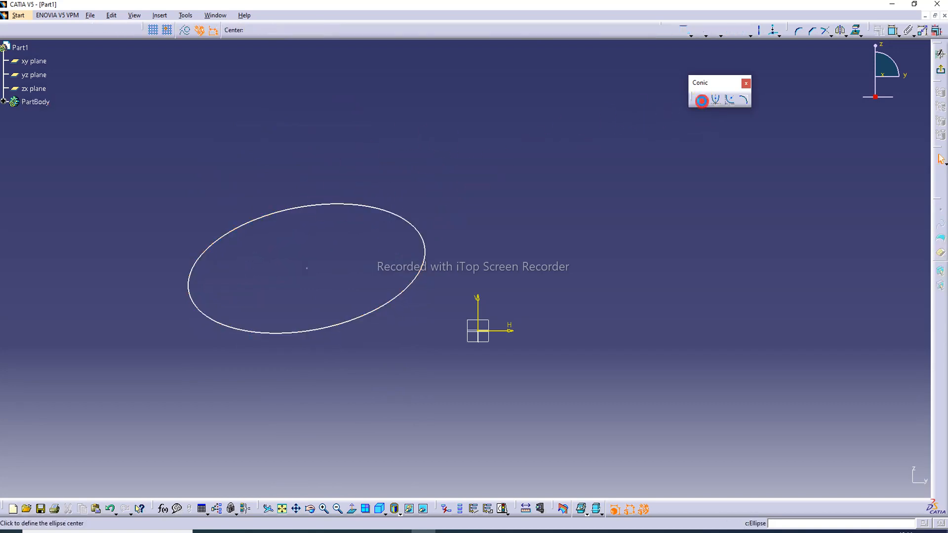
pyautogui.click(555, 255)
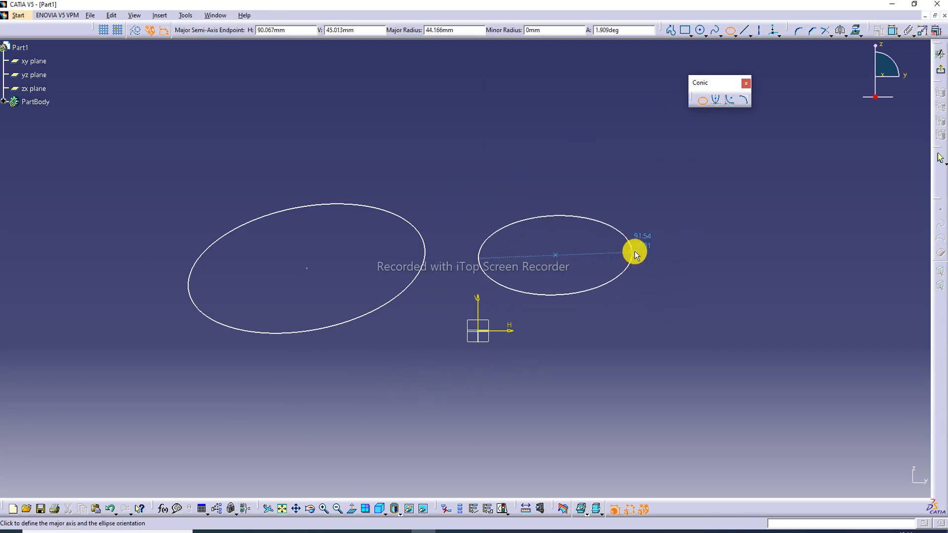
pyautogui.click(643, 250)
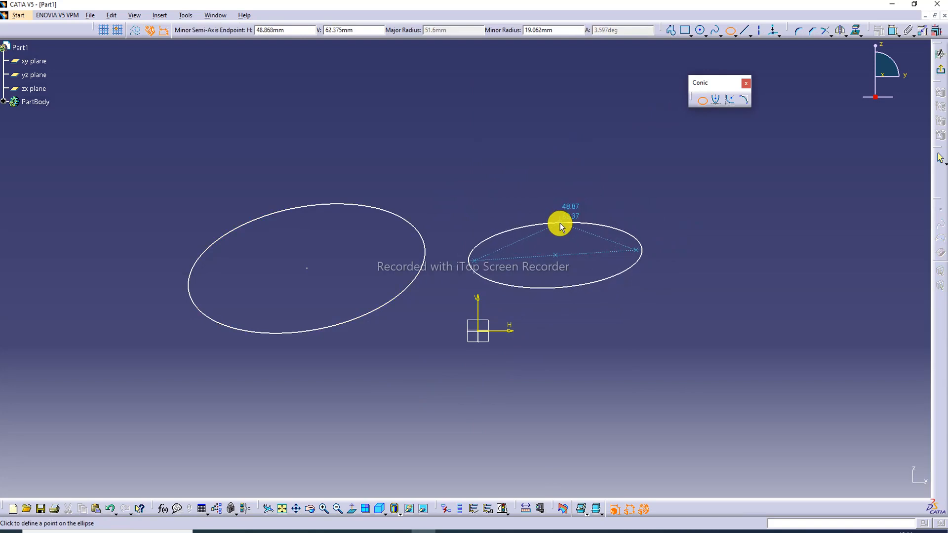
pyautogui.click(559, 223)
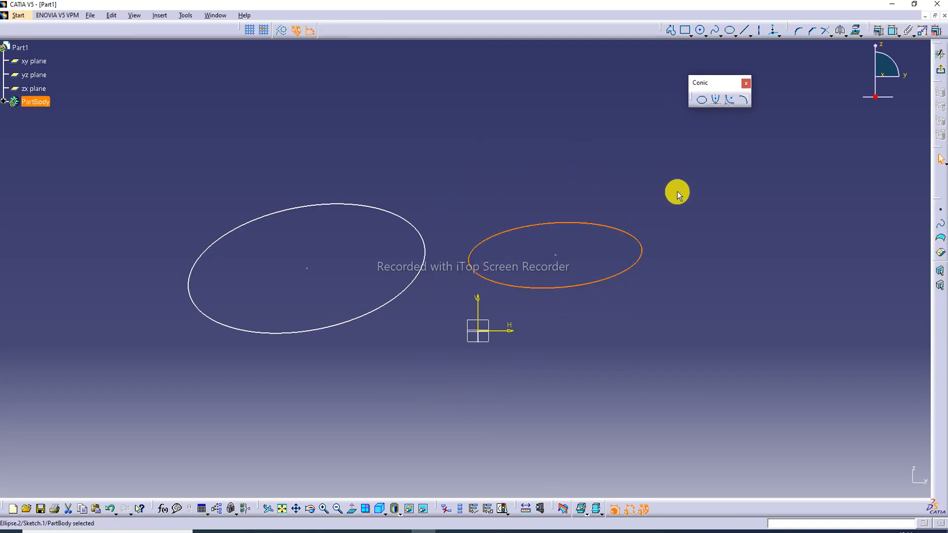
pyautogui.click(678, 190)
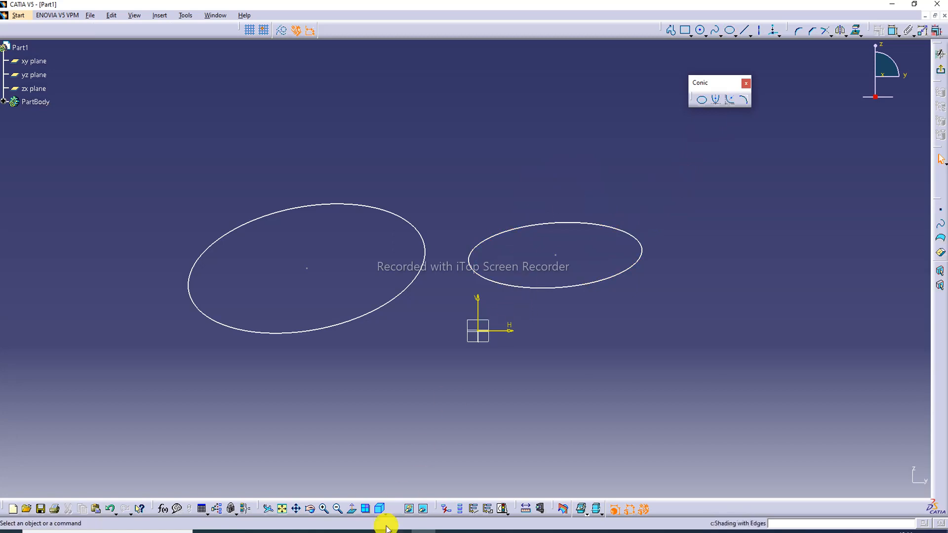
# Step: Draw a downward-opening parabola by focus to the right of the ellipses, with its apex above the focus and an end point on each side
pyautogui.click(337, 508)
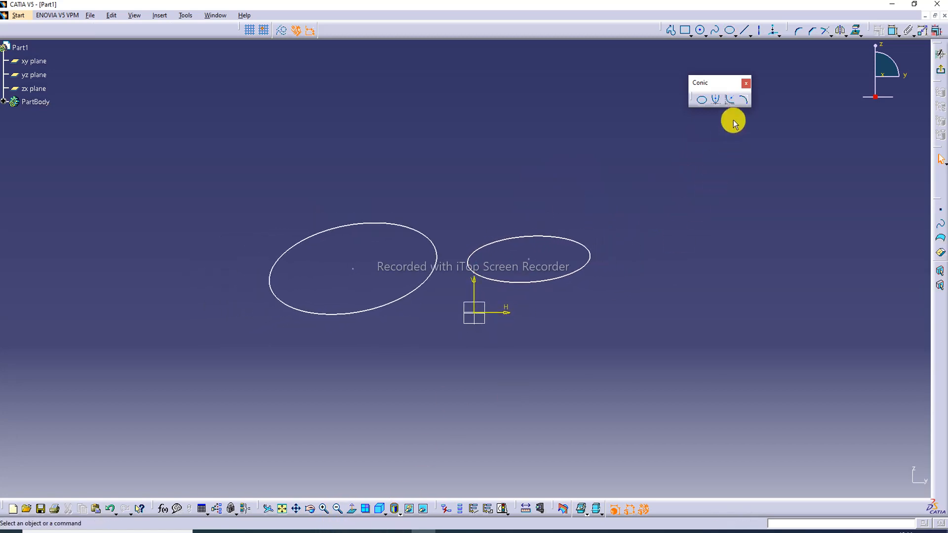
pyautogui.click(716, 101)
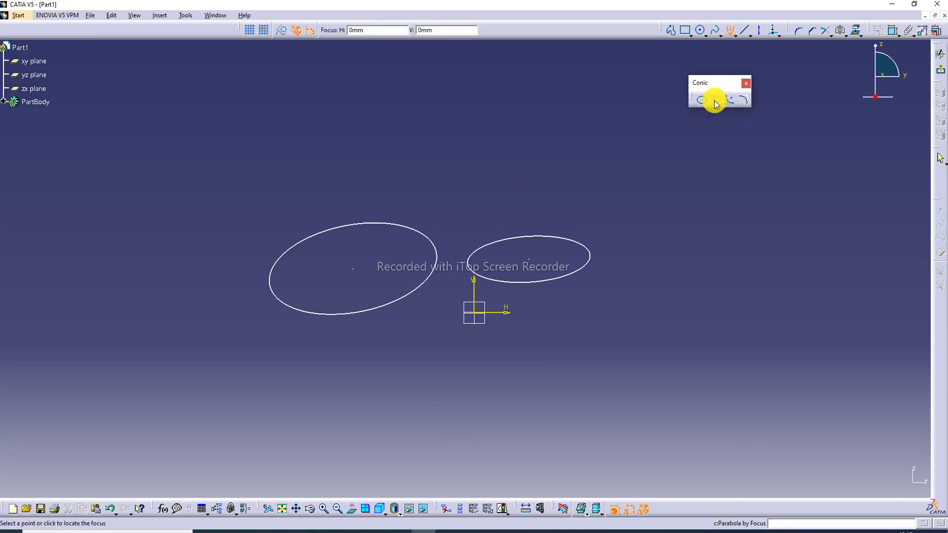
pyautogui.click(717, 323)
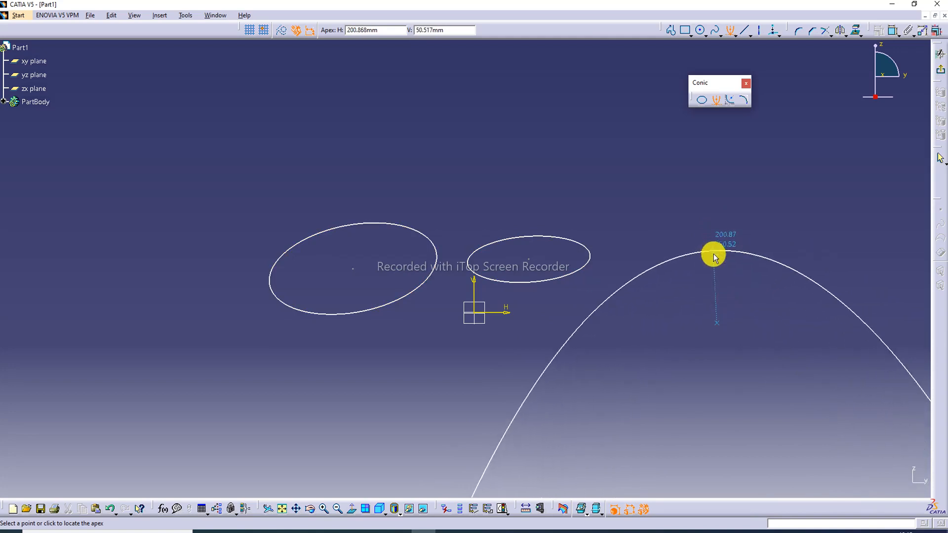
pyautogui.click(718, 275)
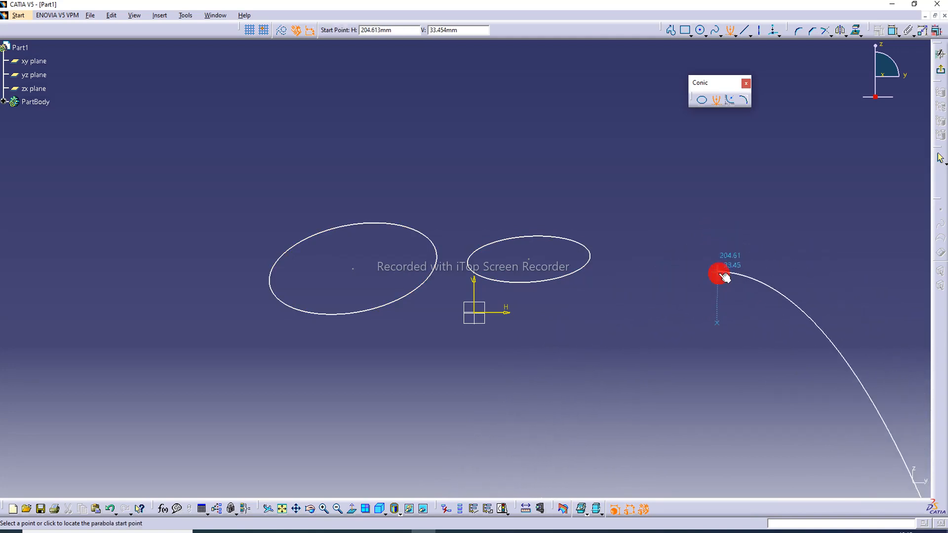
pyautogui.click(612, 336)
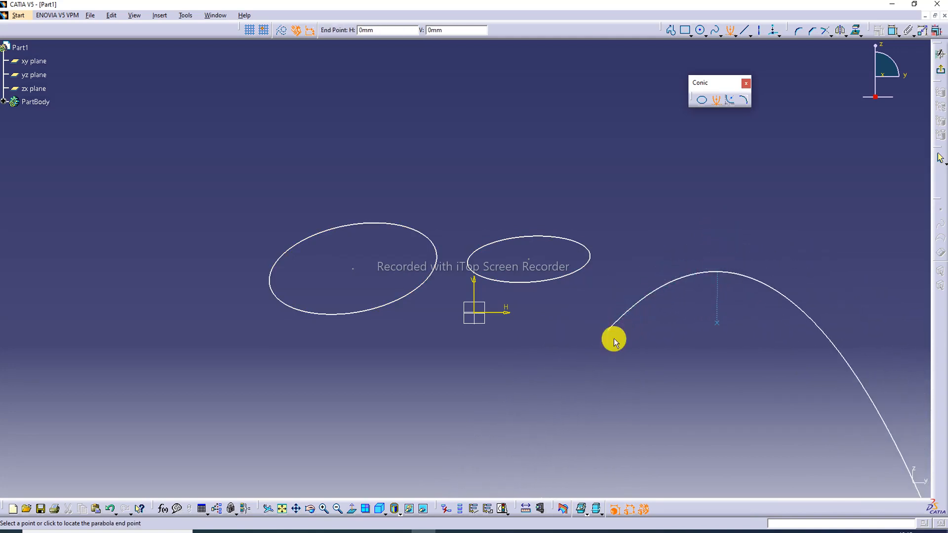
pyautogui.click(805, 328)
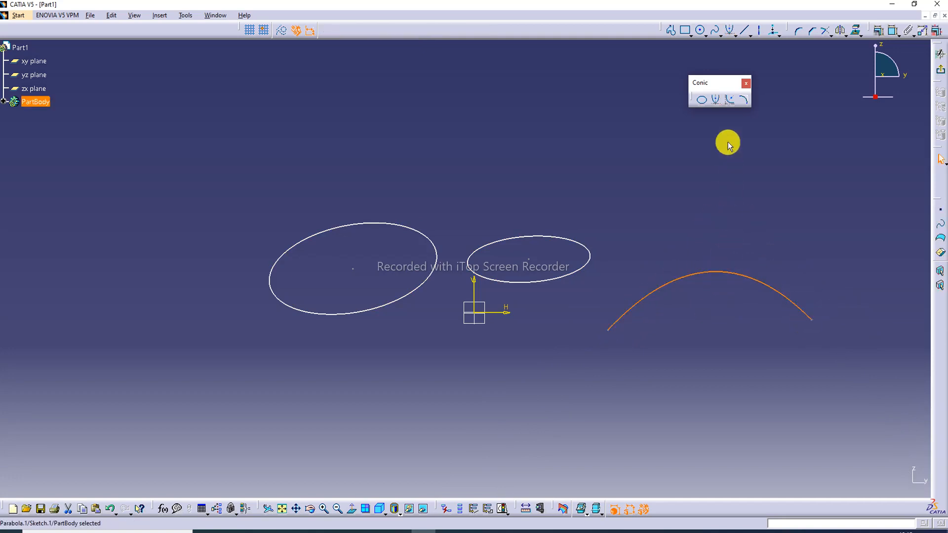
pyautogui.click(731, 104)
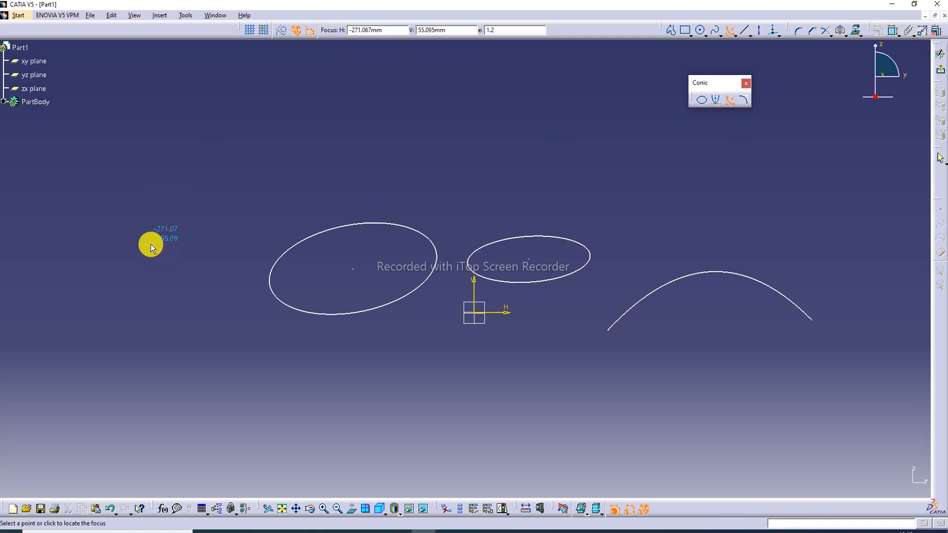
pyautogui.click(124, 250)
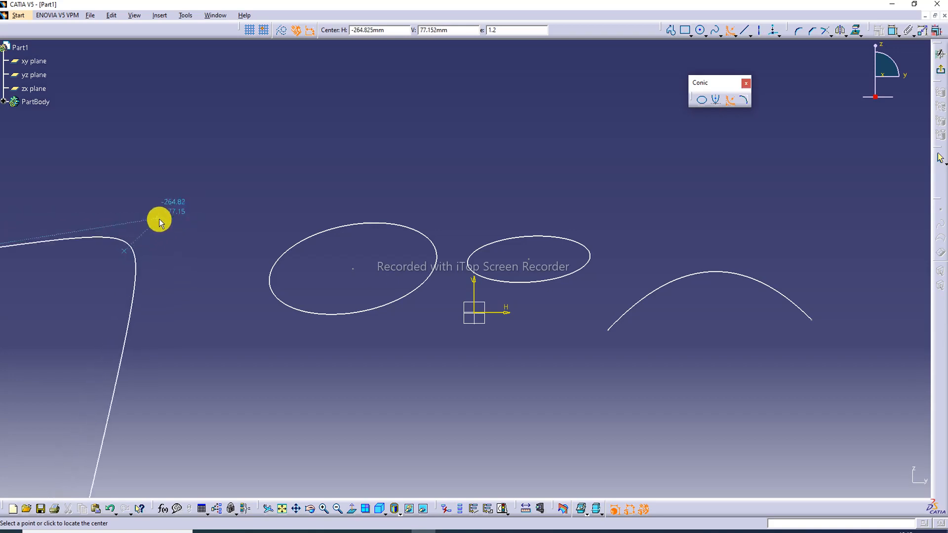
pyautogui.press('Escape')
# Step: Draw a hyperbola by focus above and left of the larger ellipse, opening down-left with an eccentricity of about 1.065
pyautogui.click(729, 100)
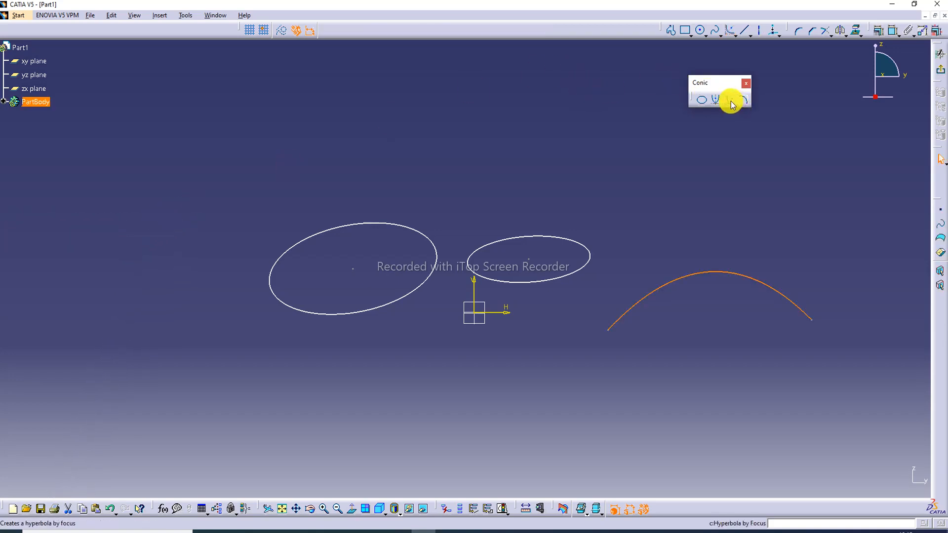
pyautogui.click(233, 173)
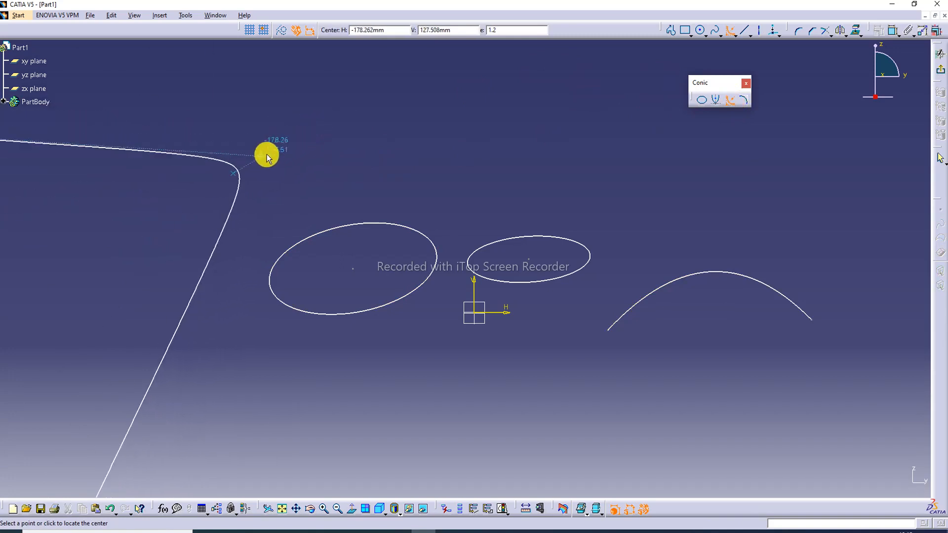
pyautogui.click(283, 144)
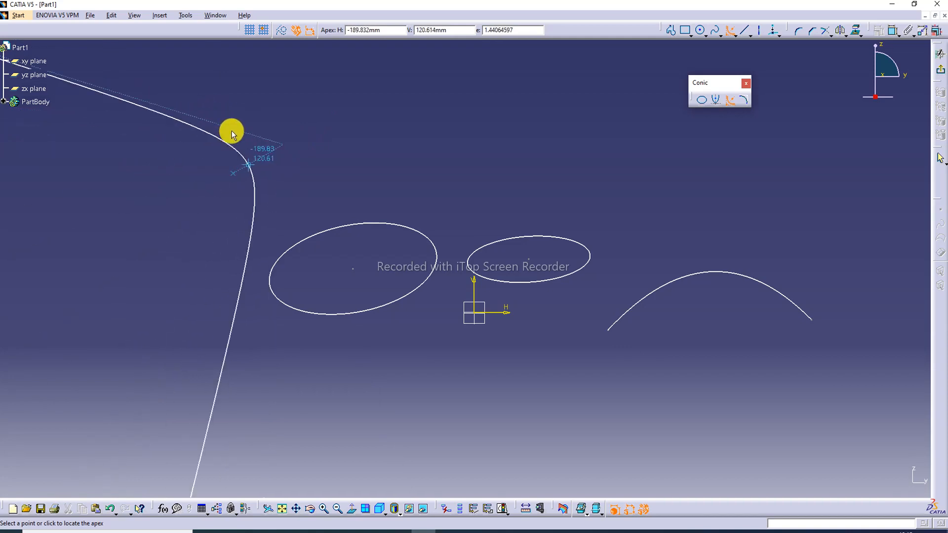
pyautogui.click(215, 132)
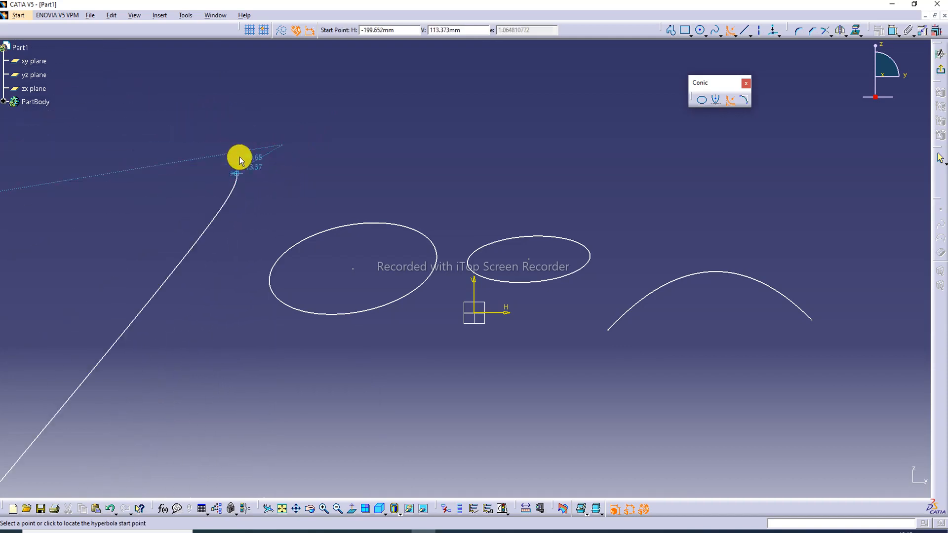
pyautogui.click(77, 183)
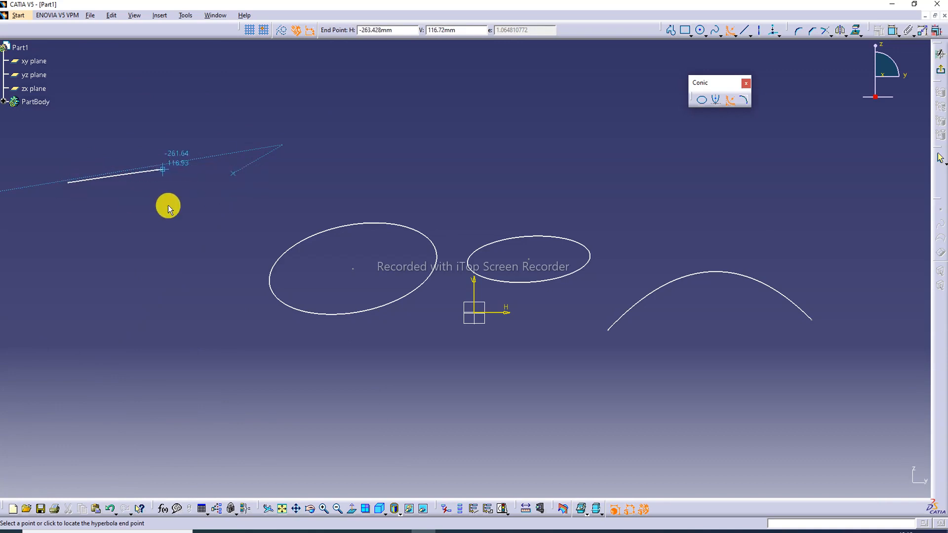
pyautogui.click(147, 302)
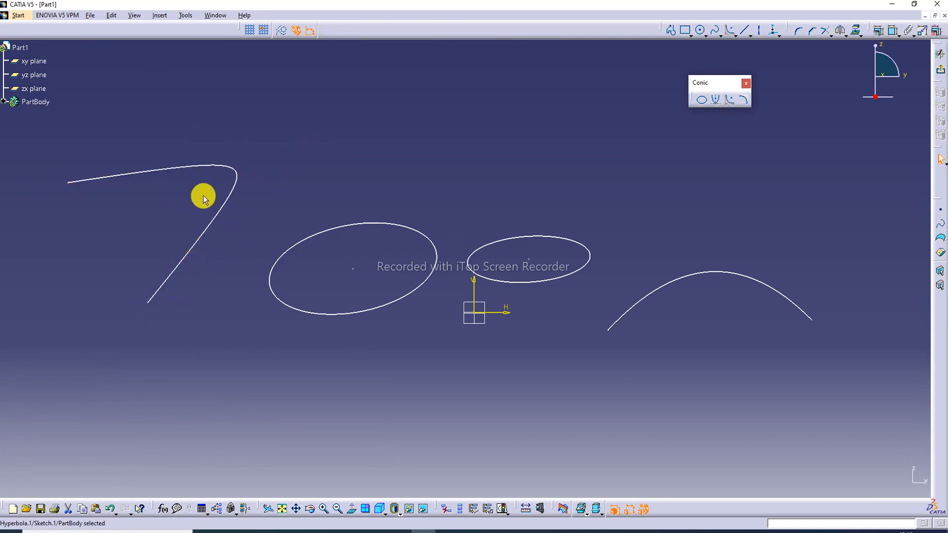
# Step: Reposition the sketched conics, moving the parabola down and right, and the hyperbola and larger ellipse slightly up and right
pyautogui.moveTo(715, 271); pyautogui.dragTo(733, 299)
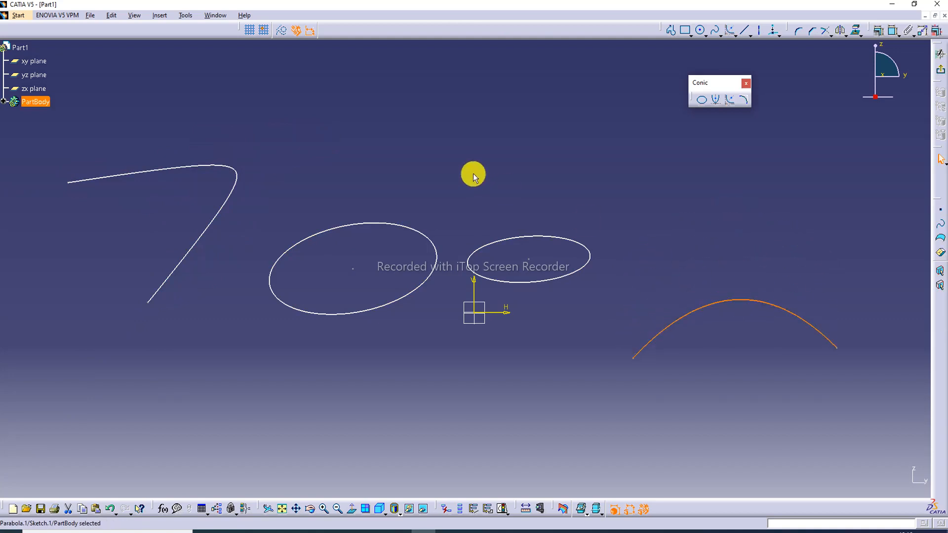
pyautogui.click(473, 174)
pyautogui.moveTo(235, 174)
pyautogui.mouseDown()
pyautogui.moveTo(309, 155)
pyautogui.moveTo(236, 168)
pyautogui.mouseUp()
pyautogui.click(422, 177)
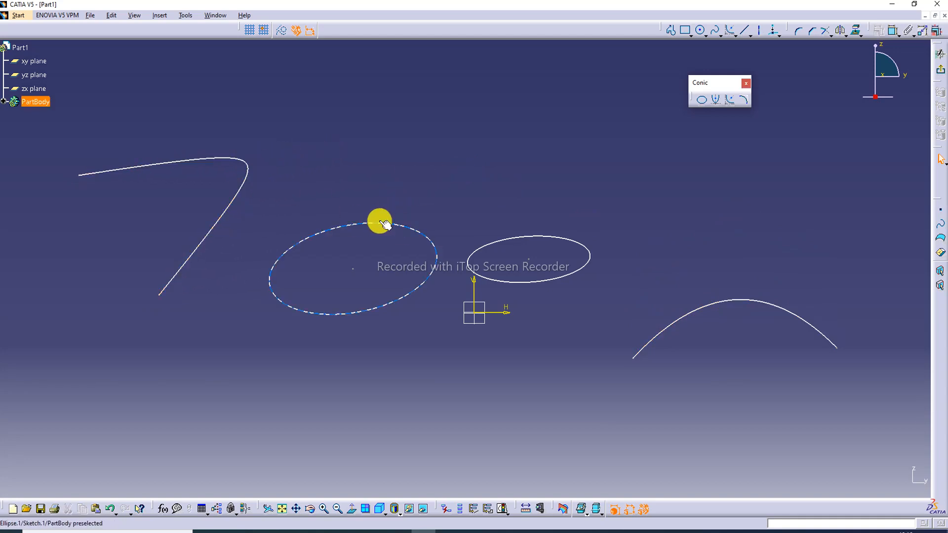
pyautogui.moveTo(384, 225)
pyautogui.mouseDown()
pyautogui.moveTo(408, 174)
pyautogui.moveTo(383, 207)
pyautogui.mouseUp()
pyautogui.click(613, 114)
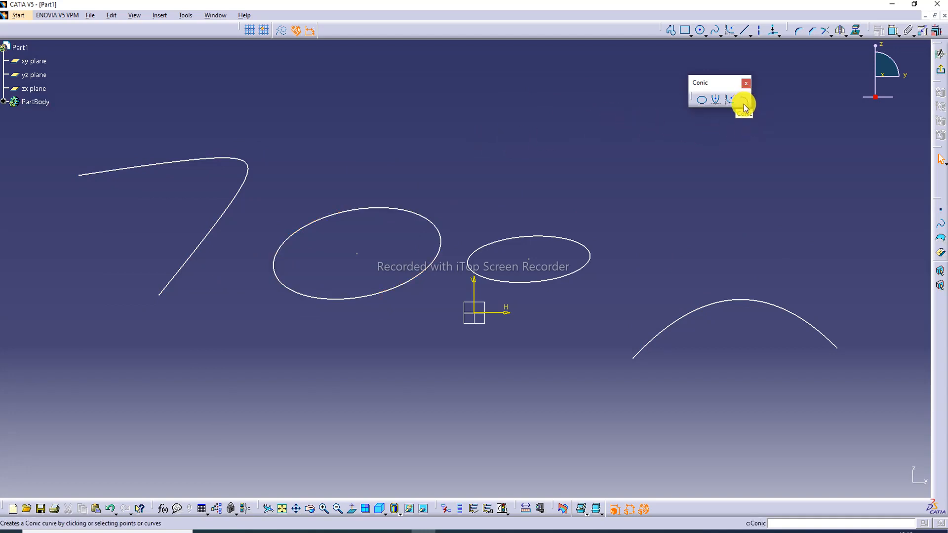
# Step: Draw a line below the larger ellipse, rising gently from left to right
pyautogui.click(747, 30)
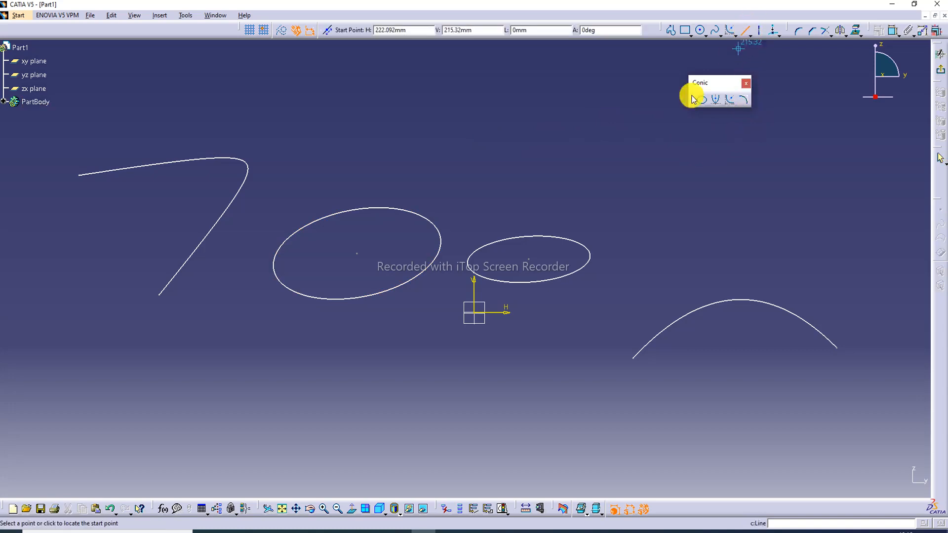
pyautogui.click(211, 394)
pyautogui.click(348, 359)
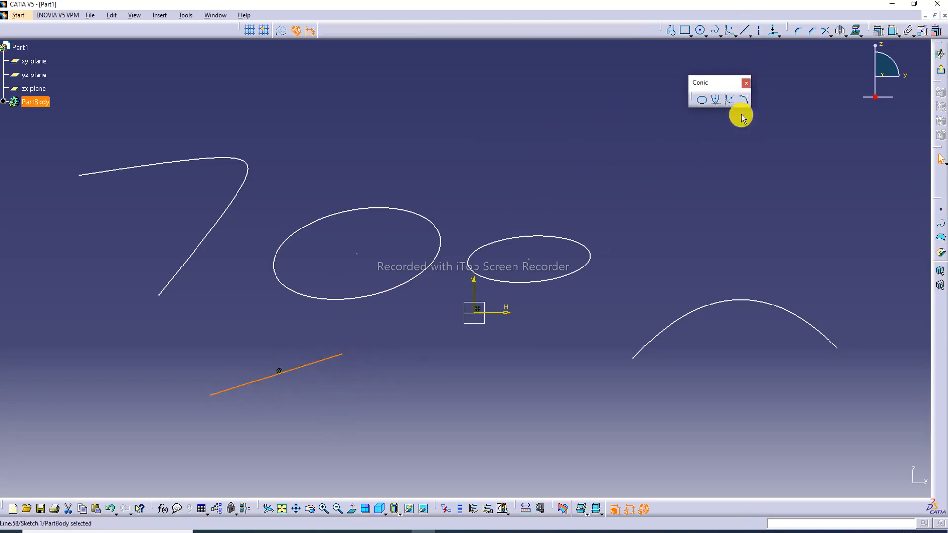
# Step: Draw a second line below the first one, rising from left to right at about 29 degrees
pyautogui.click(731, 30)
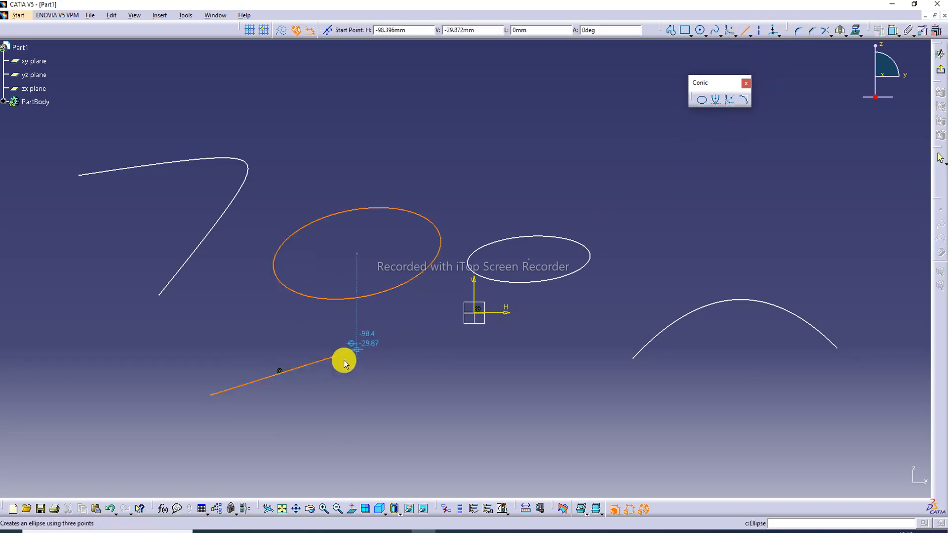
pyautogui.click(257, 448)
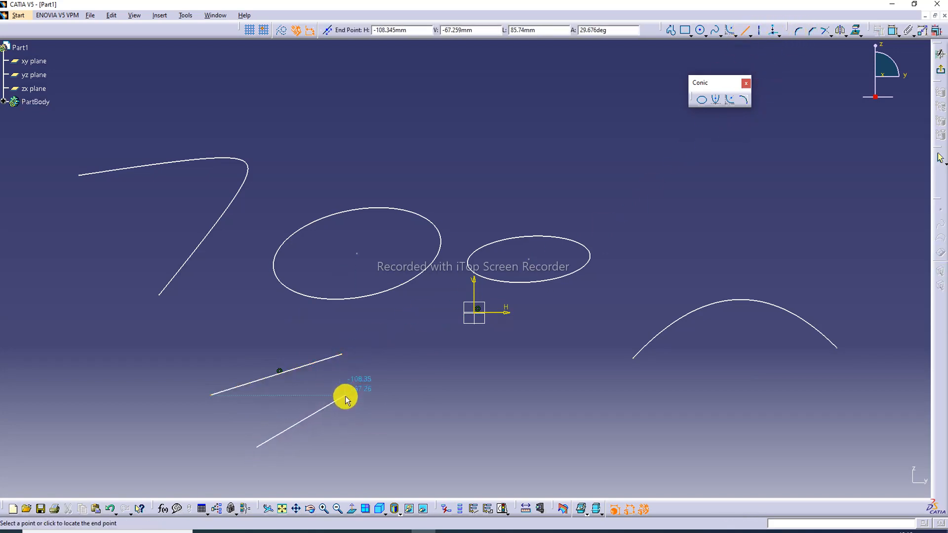
pyautogui.click(350, 395)
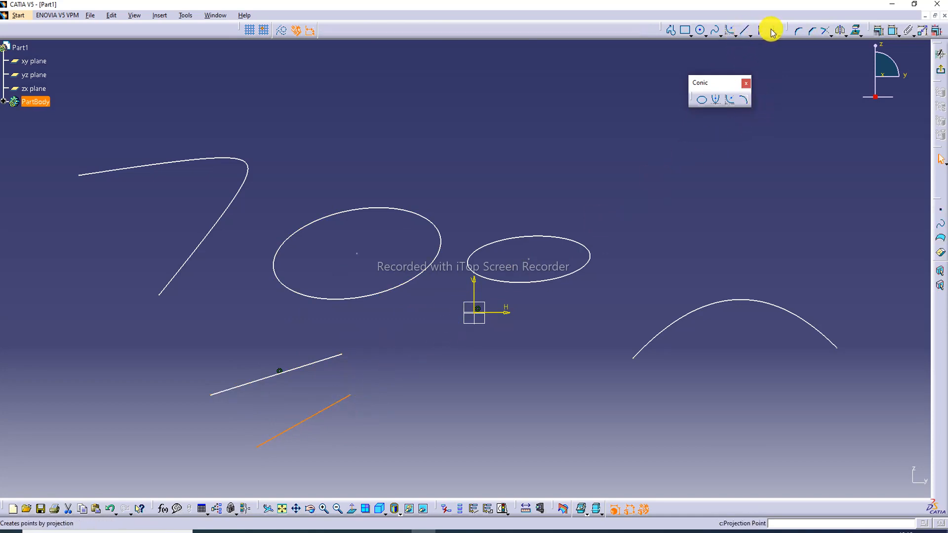
# Step: Draw a conic above the parabola from two end points with rising tangents, passing through about H 239 mm, V 93 mm
pyautogui.click(745, 100)
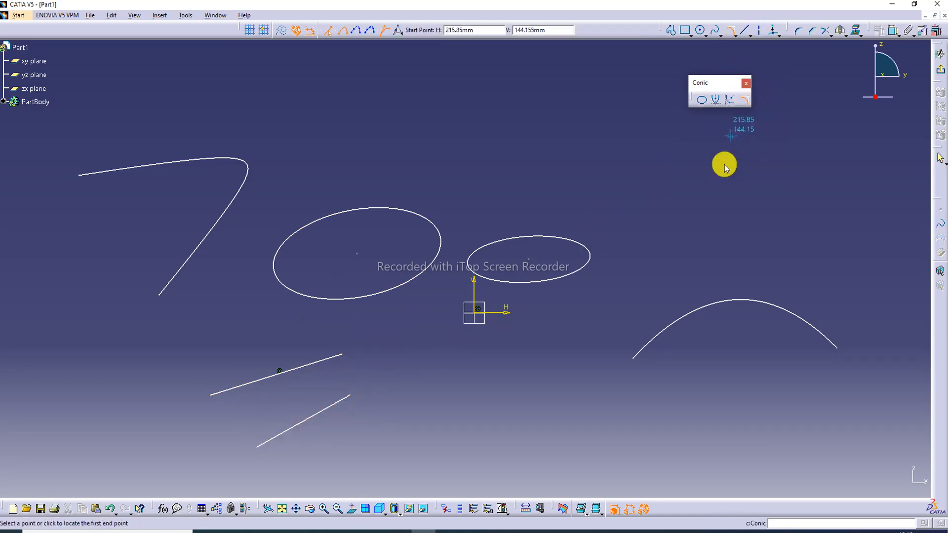
pyautogui.click(698, 191)
pyautogui.click(801, 144)
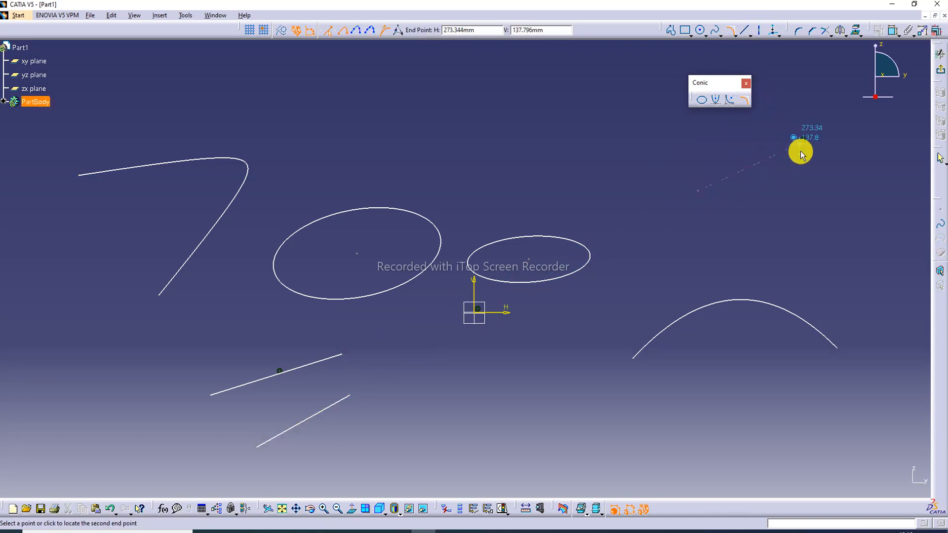
pyautogui.click(739, 242)
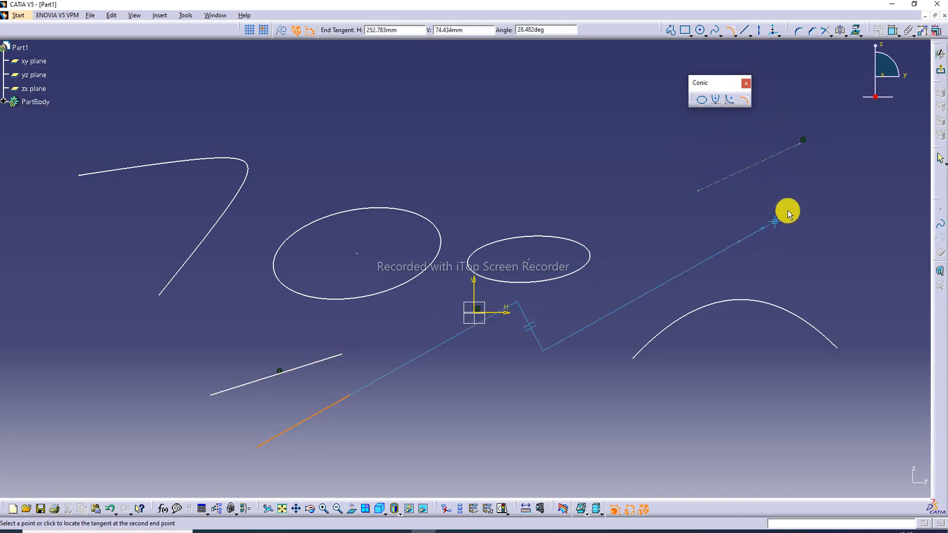
pyautogui.click(803, 177)
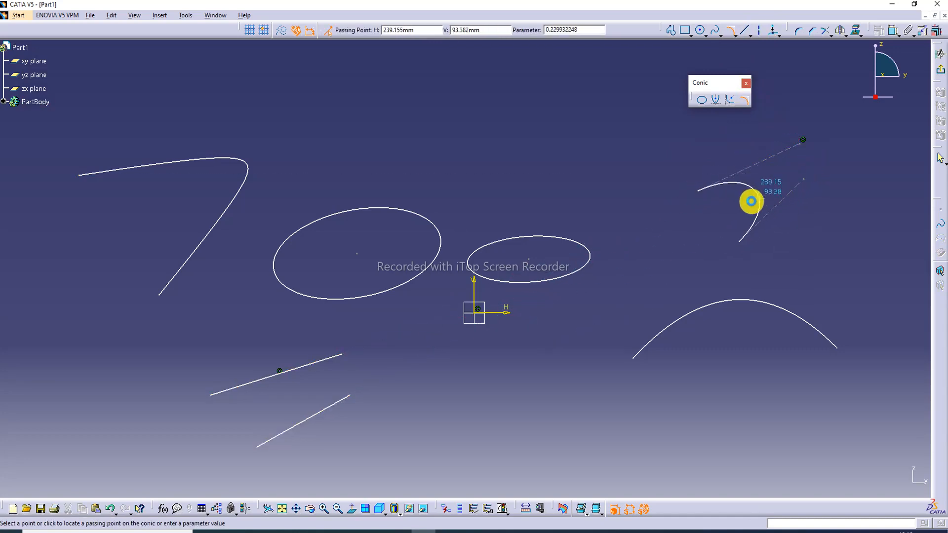
pyautogui.click(748, 203)
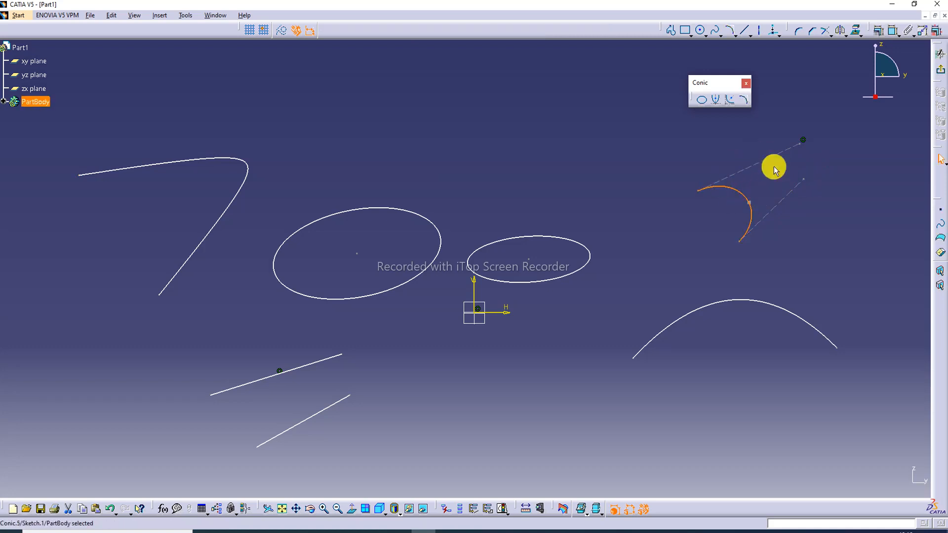
pyautogui.click(608, 211)
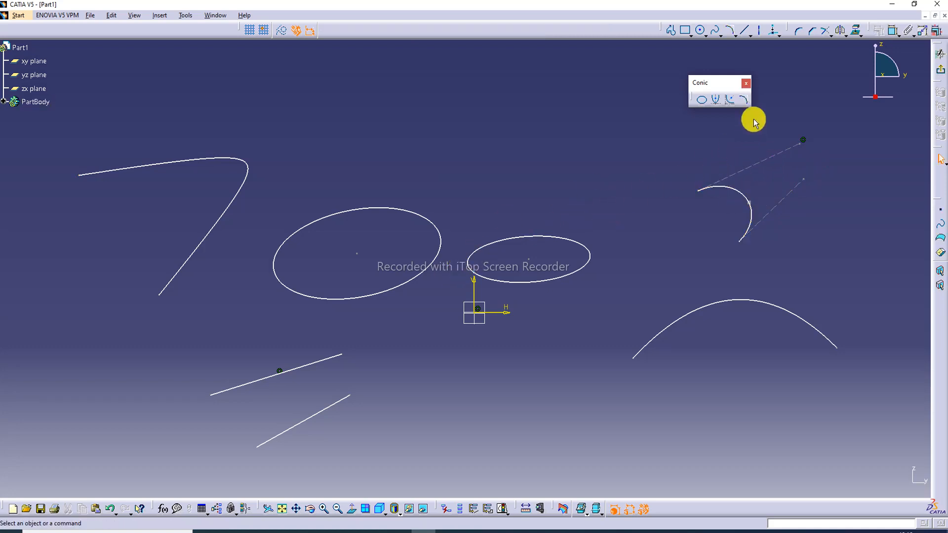
# Step: Try to create a conic from the two lines below the larger ellipse, with a passing point between their right ends
pyautogui.click(743, 100)
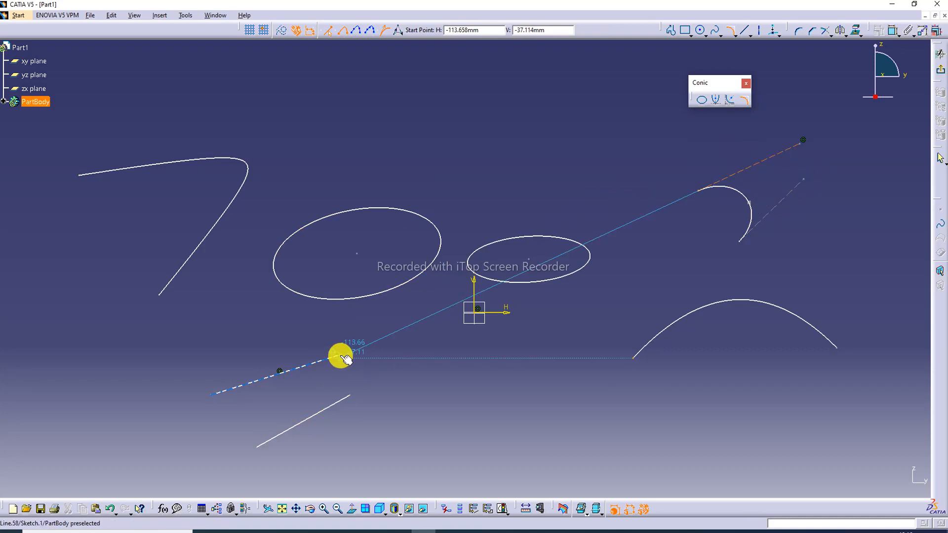
pyautogui.click(319, 361)
pyautogui.click(328, 407)
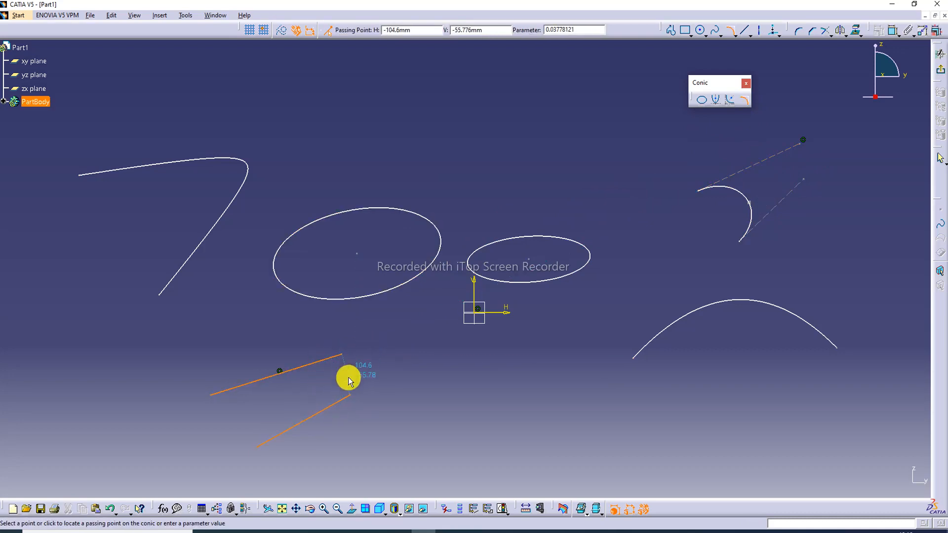
pyautogui.click(348, 380)
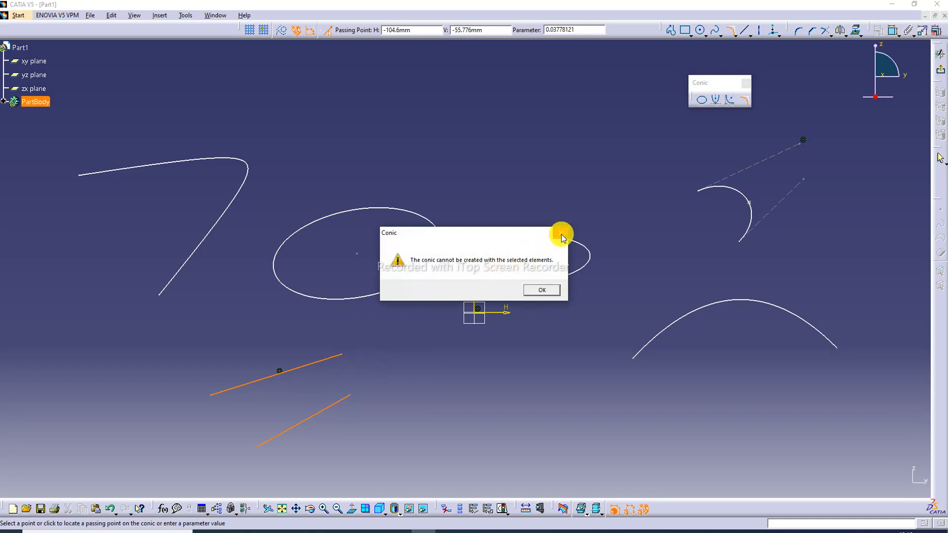
pyautogui.click(443, 532)
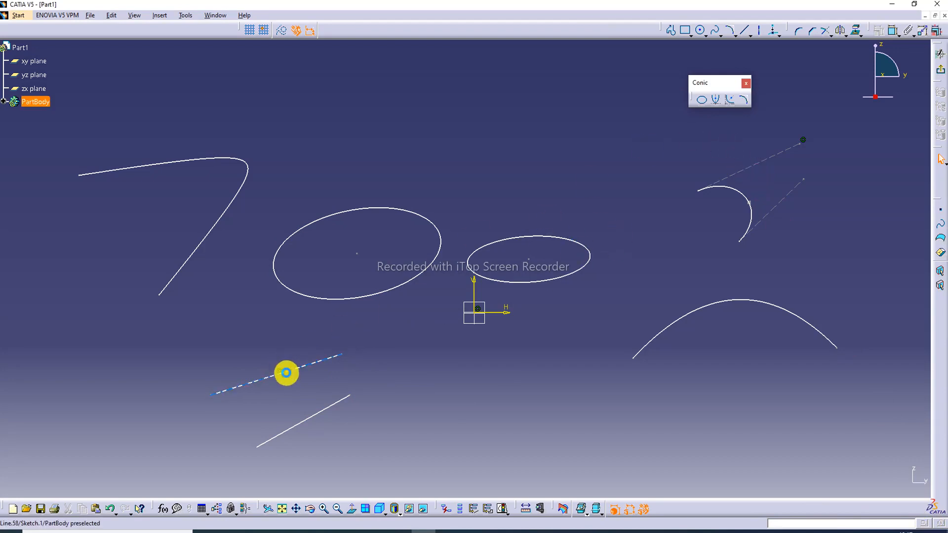
# Step: Delete both lines below the larger ellipse
pyautogui.click(275, 372)
pyautogui.moveTo(220, 355); pyautogui.dragTo(318, 448)
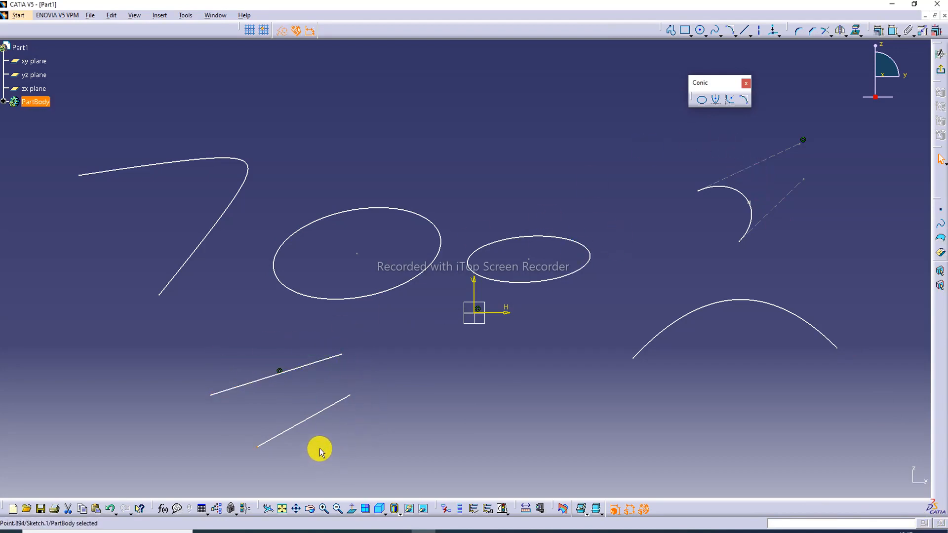
pyautogui.click(318, 414)
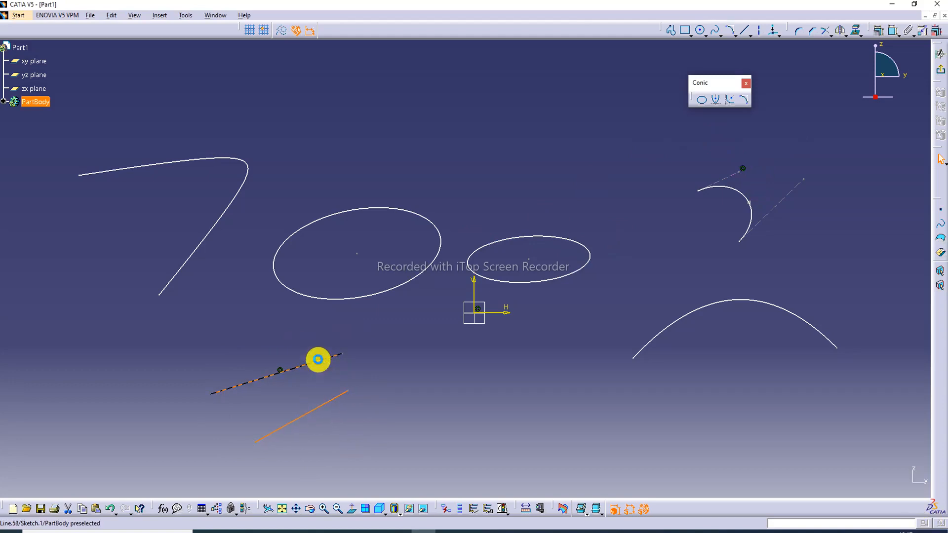
pyautogui.press('Delete')
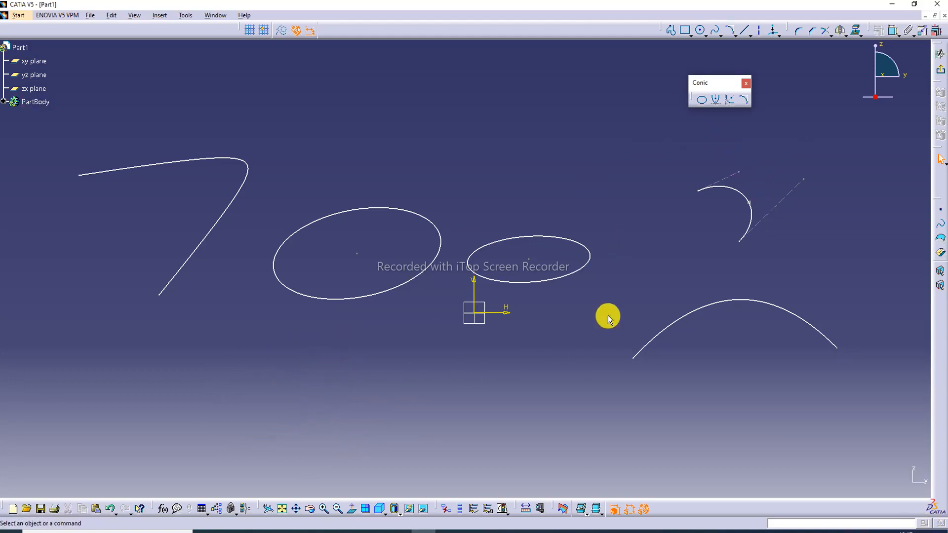
# Step: Draw a conic below the larger ellipse with rising tangents at both end points, passing through about H -190 mm, V -71 mm
pyautogui.click(742, 99)
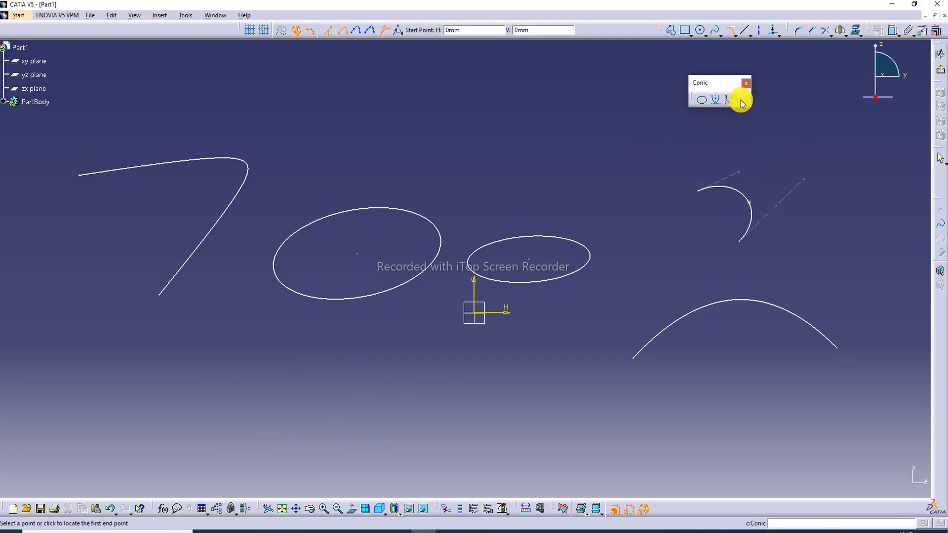
pyautogui.click(198, 393)
pyautogui.click(295, 355)
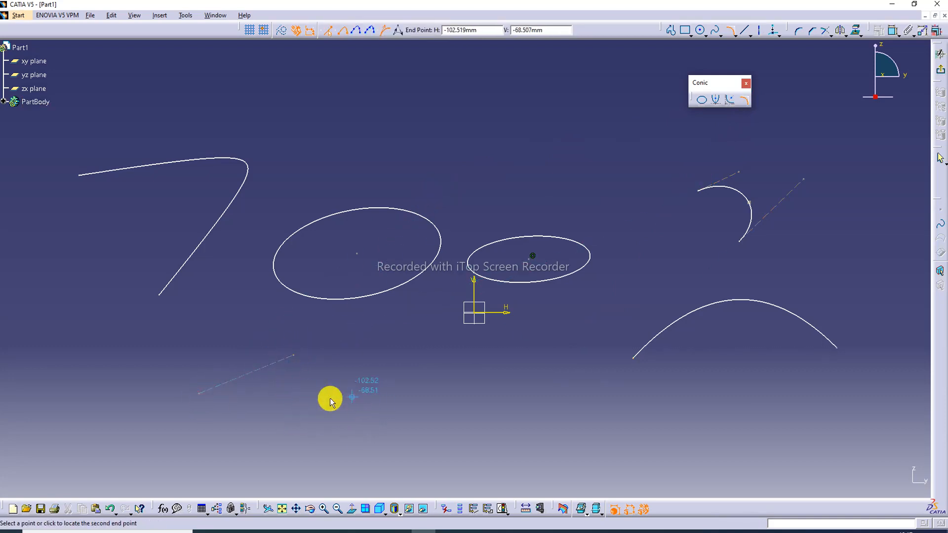
pyautogui.click(243, 450)
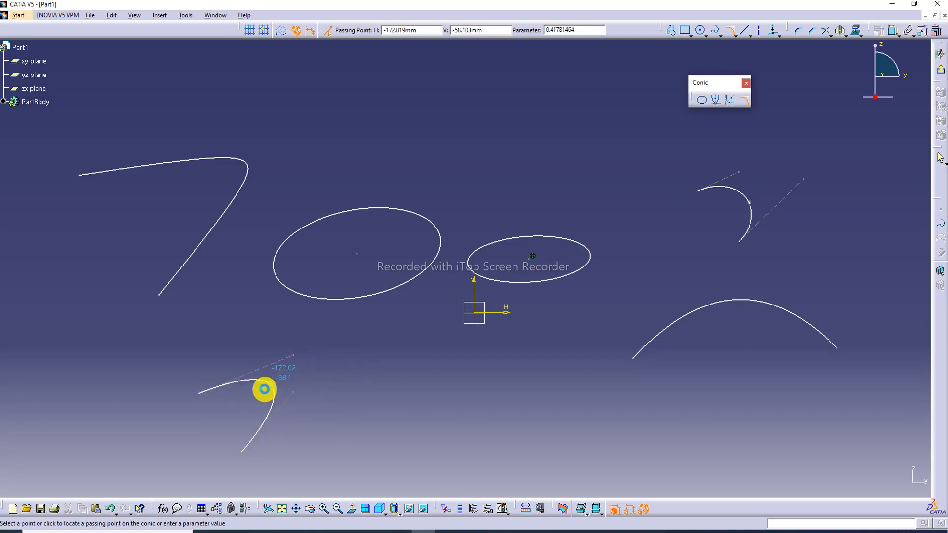
pyautogui.click(320, 357)
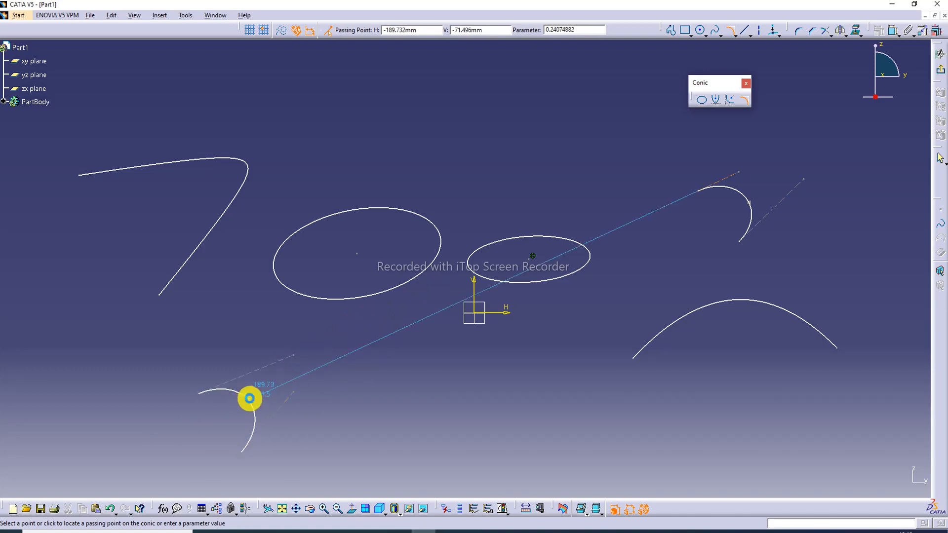
pyautogui.click(248, 402)
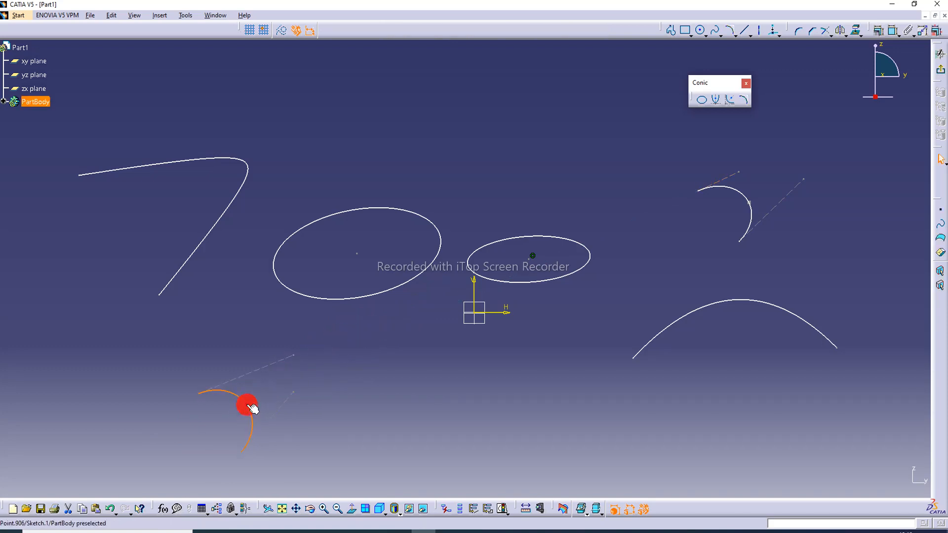
# Step: Try to draw a conic above the two ellipses, placing its end points, tangents and a passing point
pyautogui.click(743, 99)
pyautogui.click(477, 139)
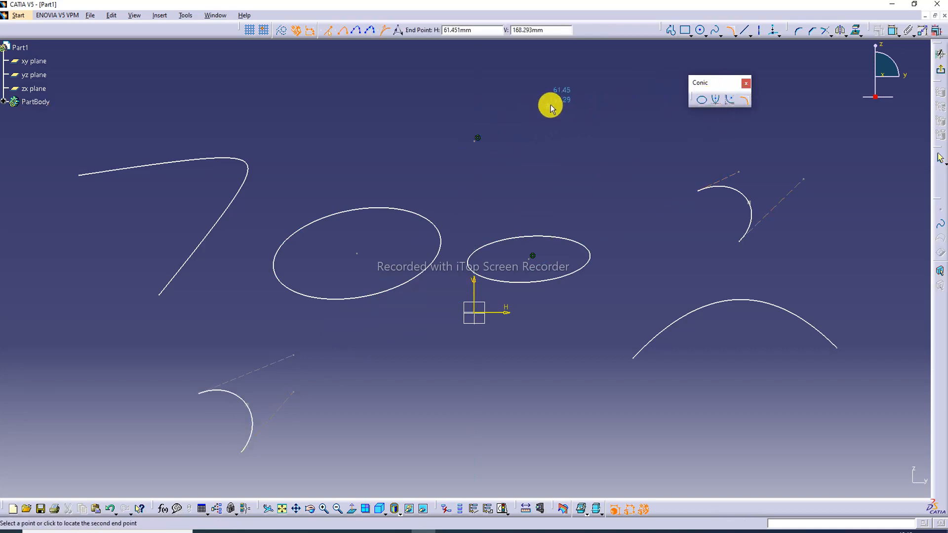
pyautogui.click(400, 129)
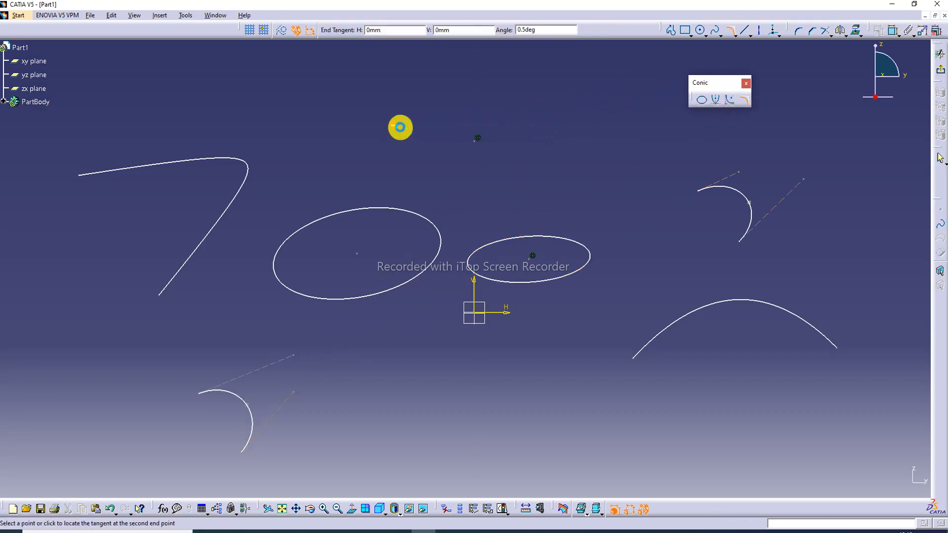
pyautogui.click(485, 89)
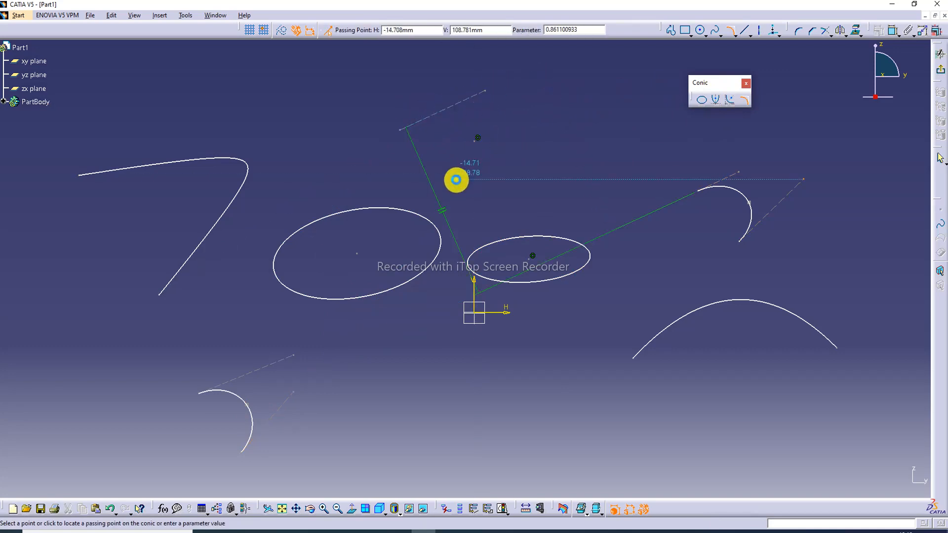
pyautogui.click(456, 179)
pyautogui.click(561, 232)
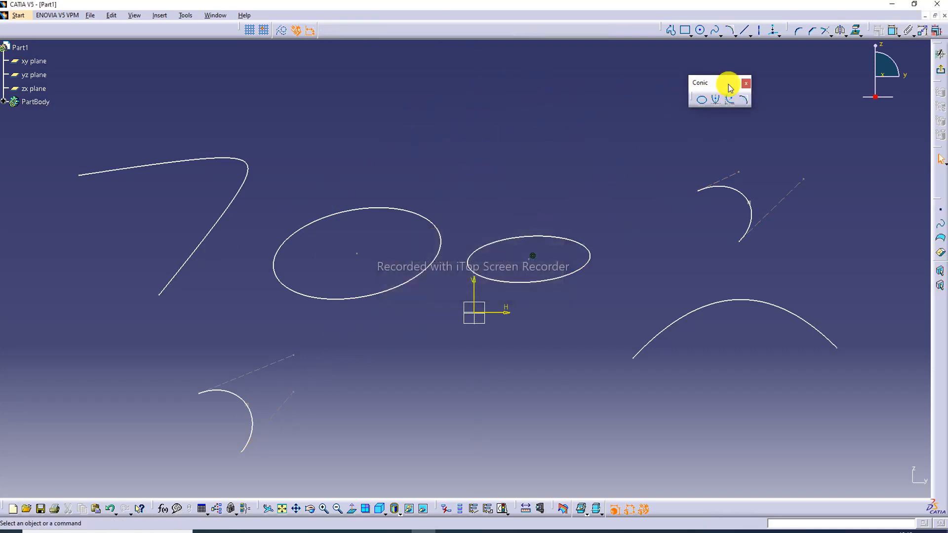
# Step: Draw a conic bulging to the right above the ellipses, with rising end tangents and a passing point at about H -4 mm, V 152 mm
pyautogui.click(744, 98)
pyautogui.click(422, 115)
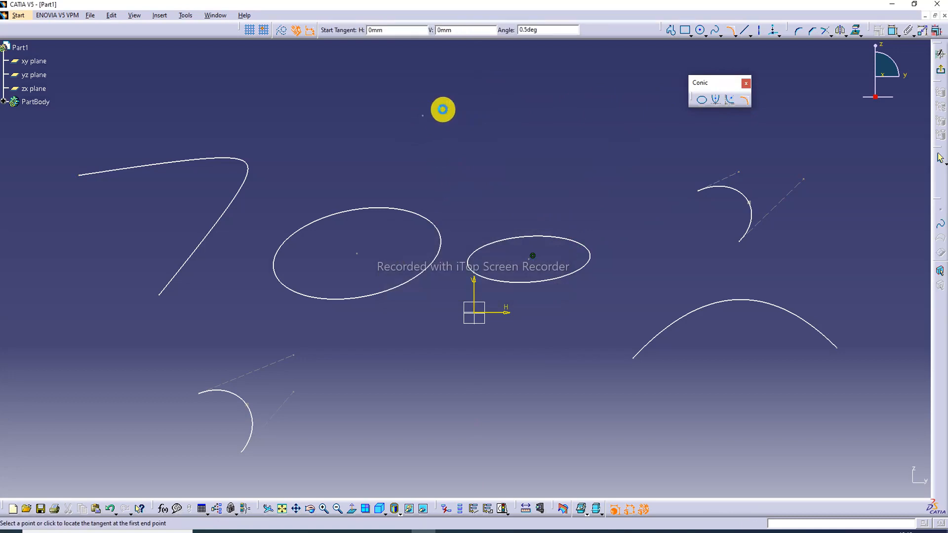
pyautogui.click(514, 94)
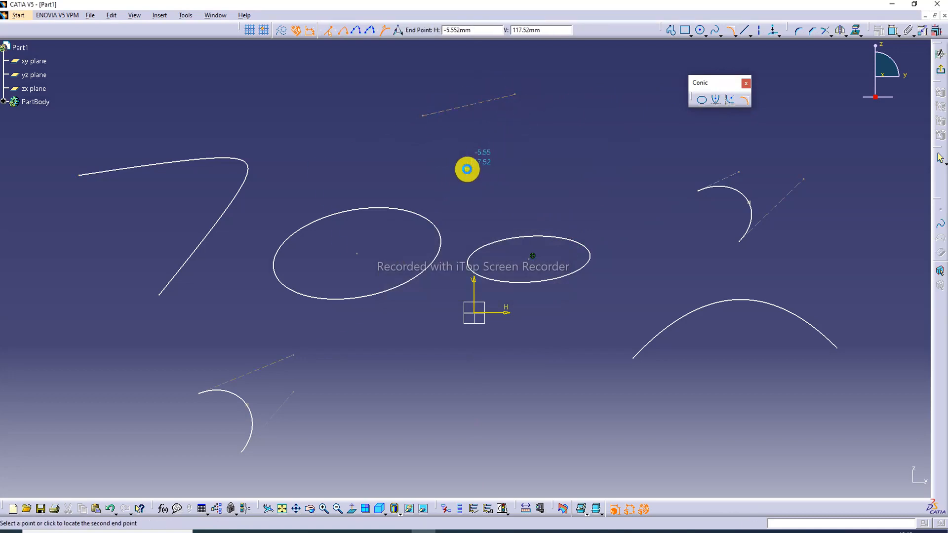
pyautogui.click(467, 168)
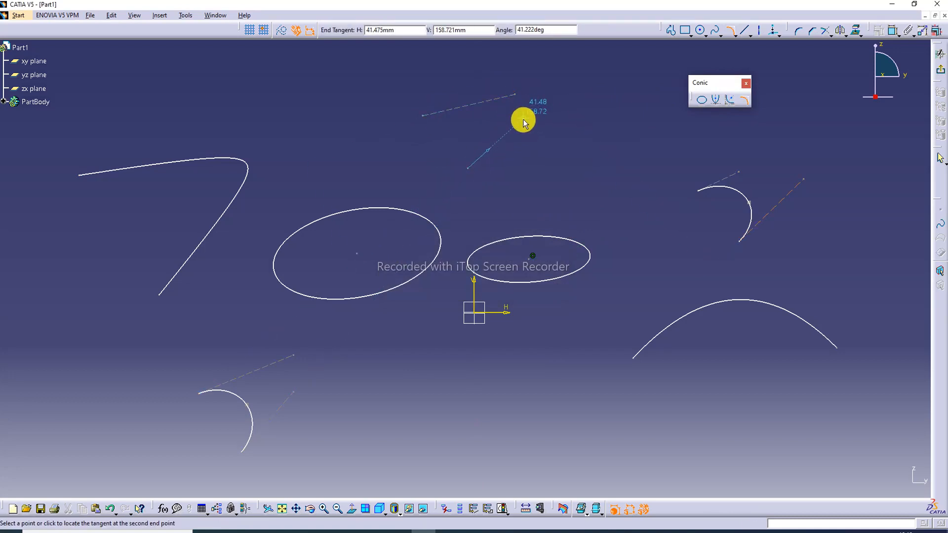
pyautogui.click(523, 118)
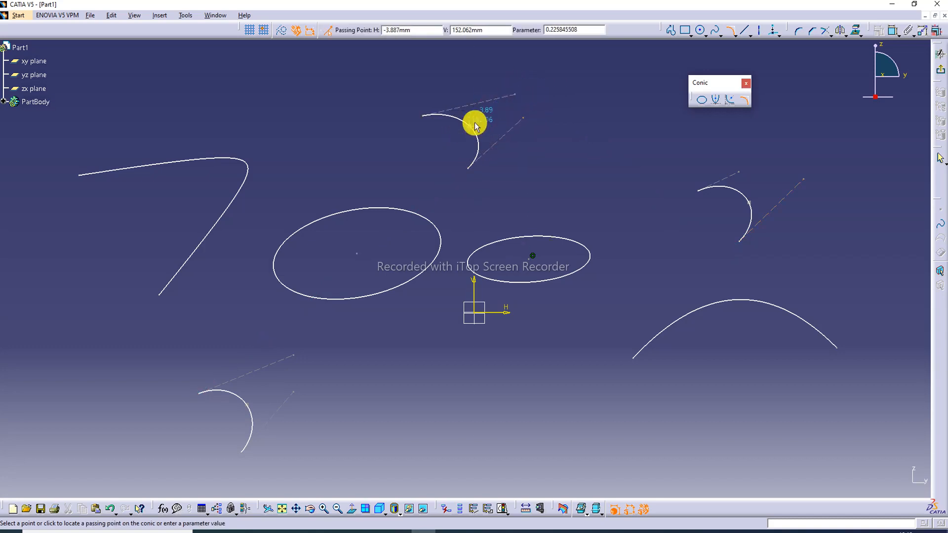
pyautogui.click(471, 126)
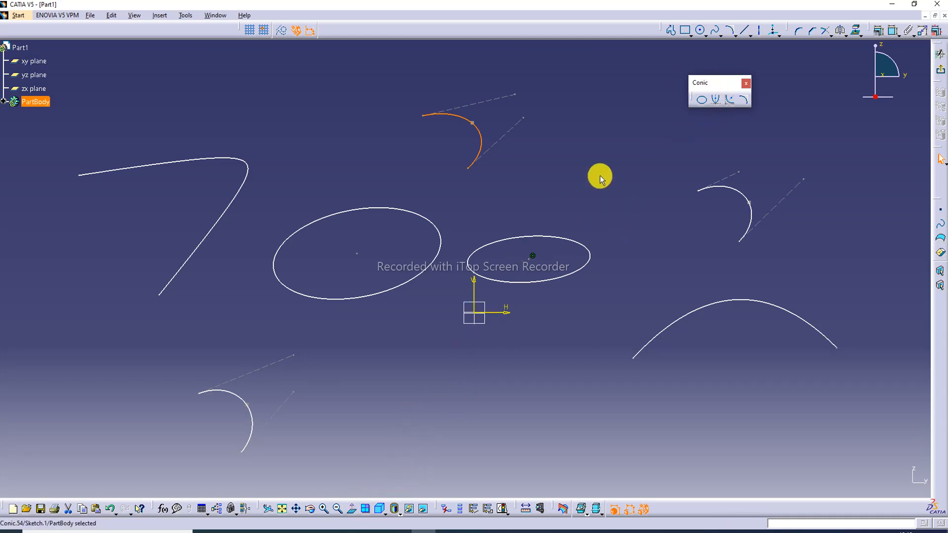
# Step: Try to dimension the distance between the conic above the ellipses and the larger ellipse
pyautogui.click(894, 31)
pyautogui.click(411, 214)
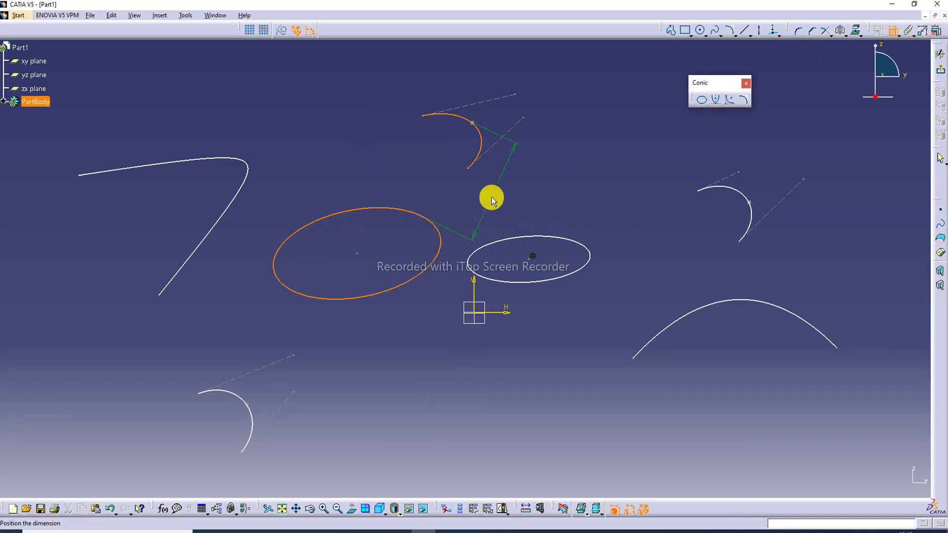
pyautogui.click(491, 197)
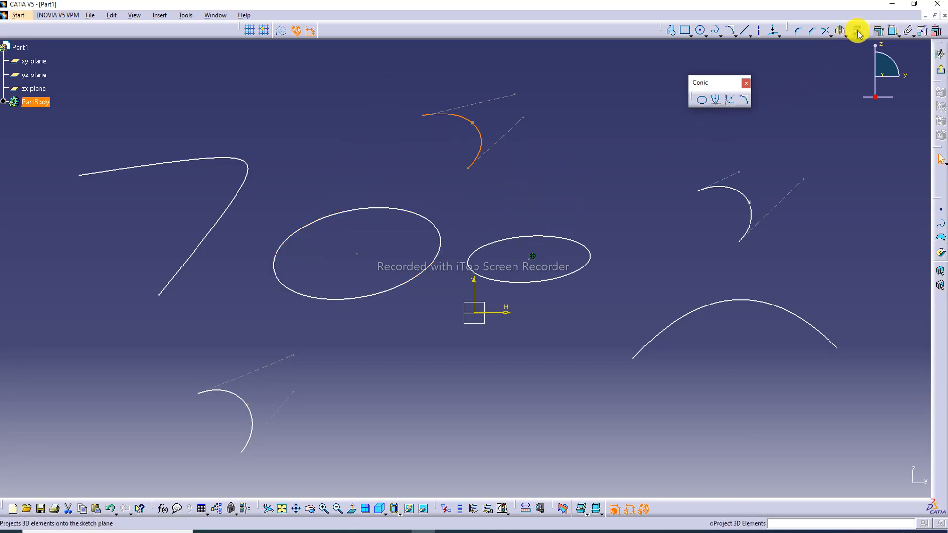
pyautogui.click(894, 33)
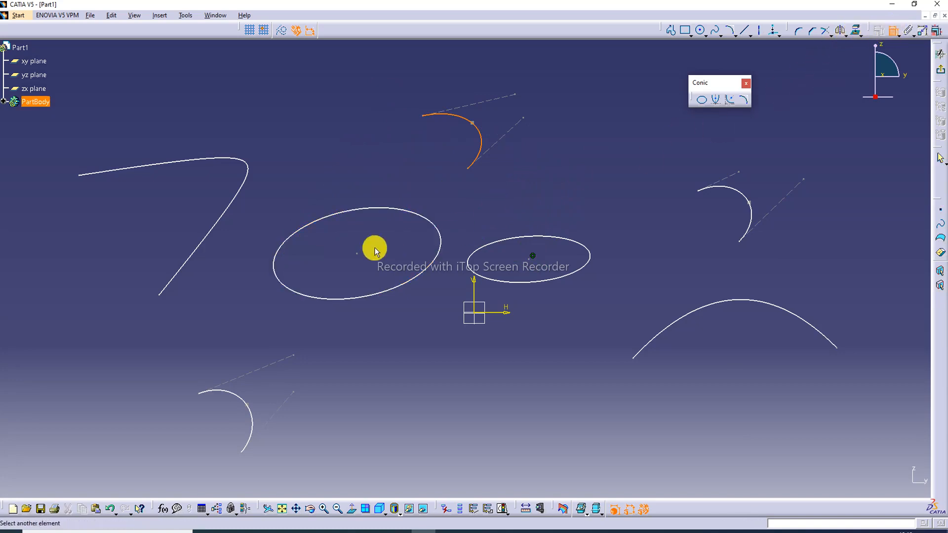
pyautogui.click(334, 214)
pyautogui.press('Escape')
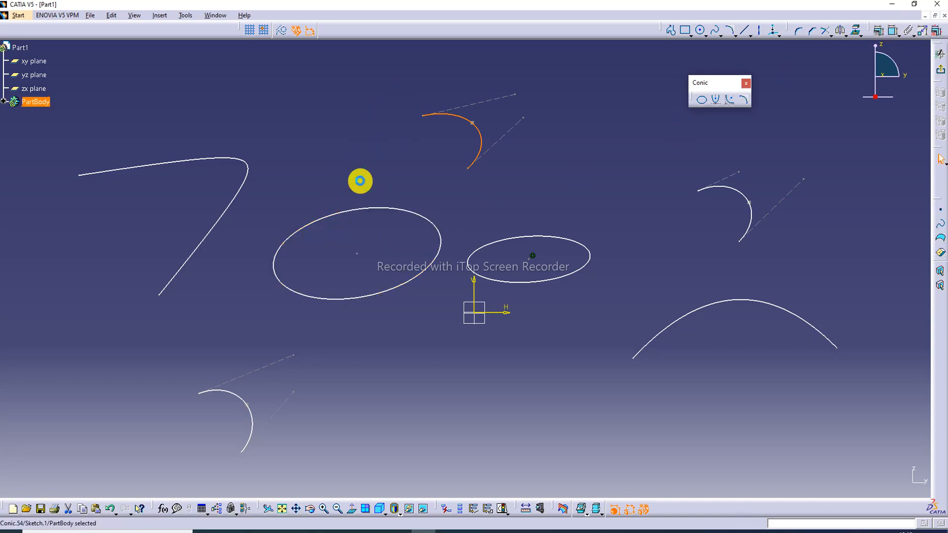